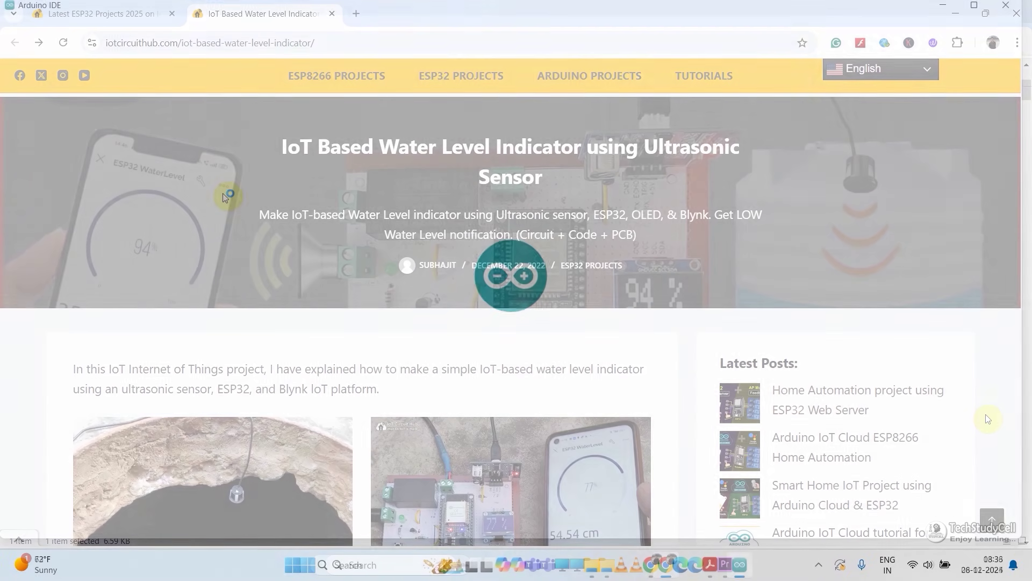
Step: Scroll the iotcircuithub article down to the 'Source Codes for Blynk ESP32 Water Level Sensor' section
scroll(987, 418, "down", 15)
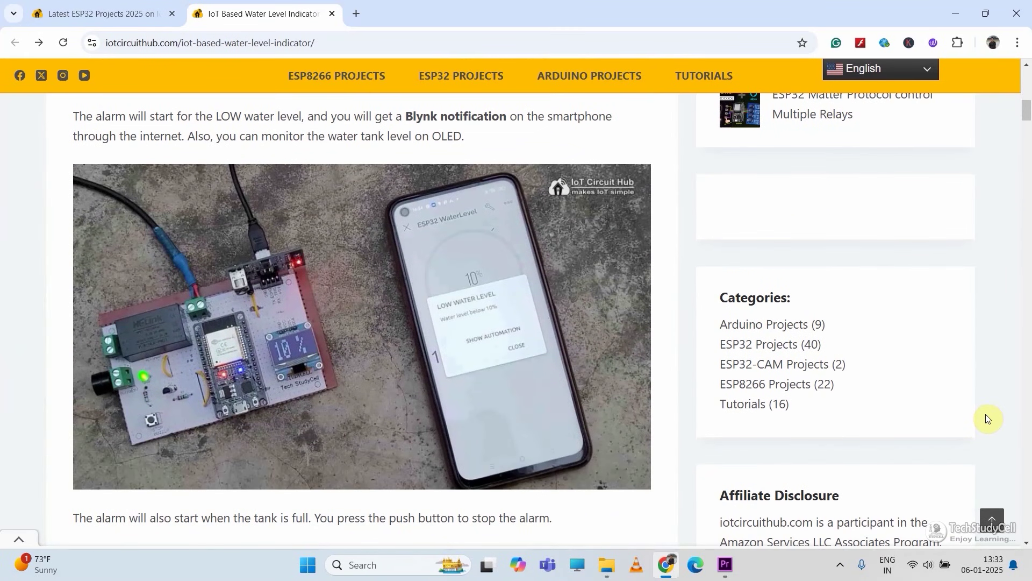
scroll(987, 417, "down", 20)
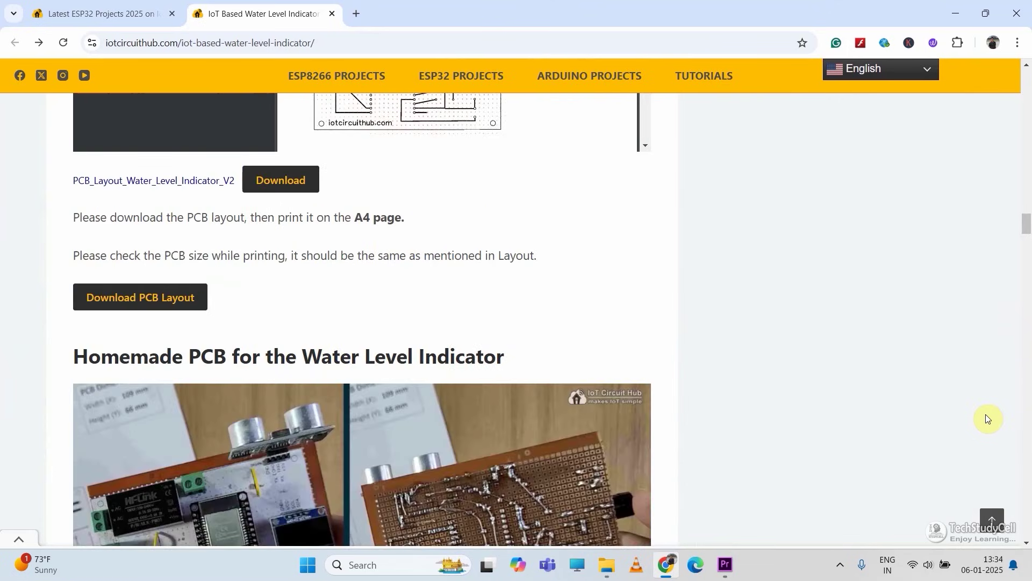
scroll(987, 418, "down", 20)
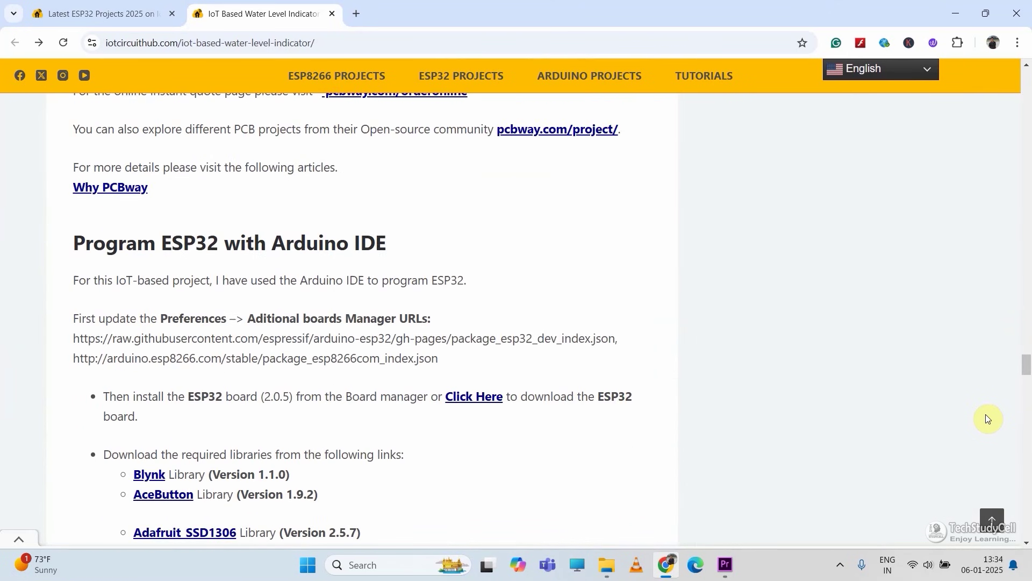
scroll(987, 419, "down", 3)
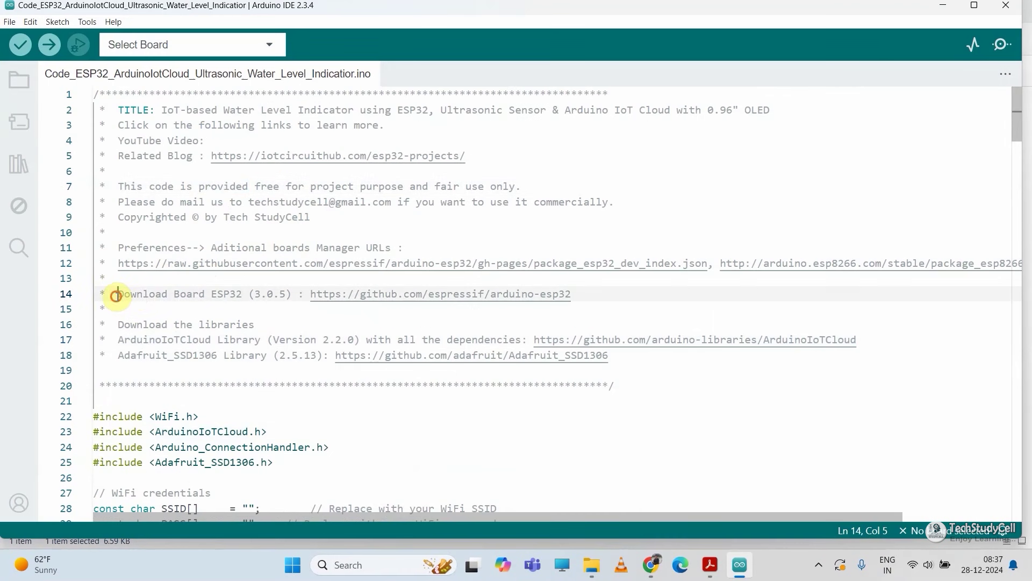
left_click_drag(116, 294, 439, 306)
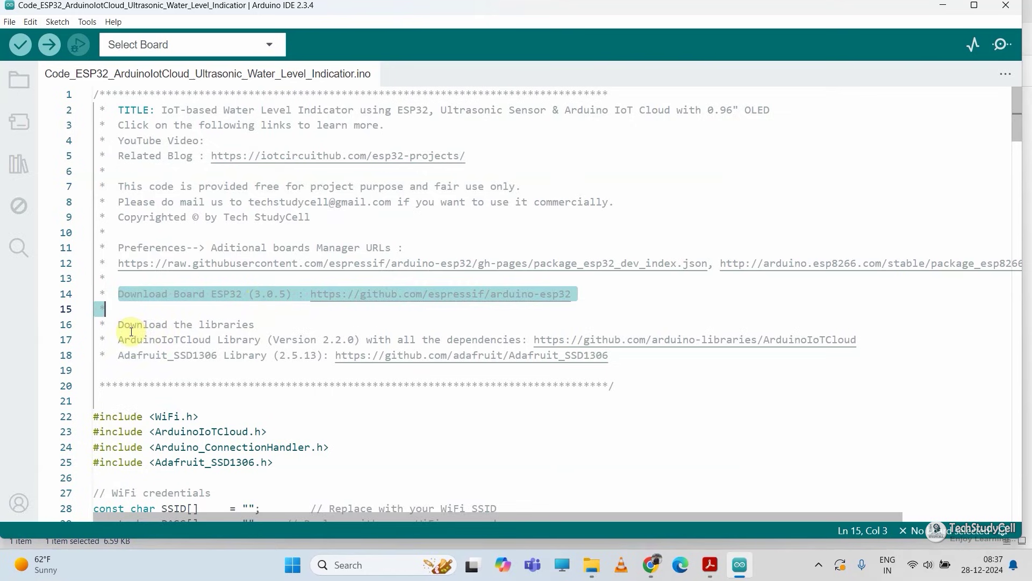
left_click_drag(117, 326, 314, 352)
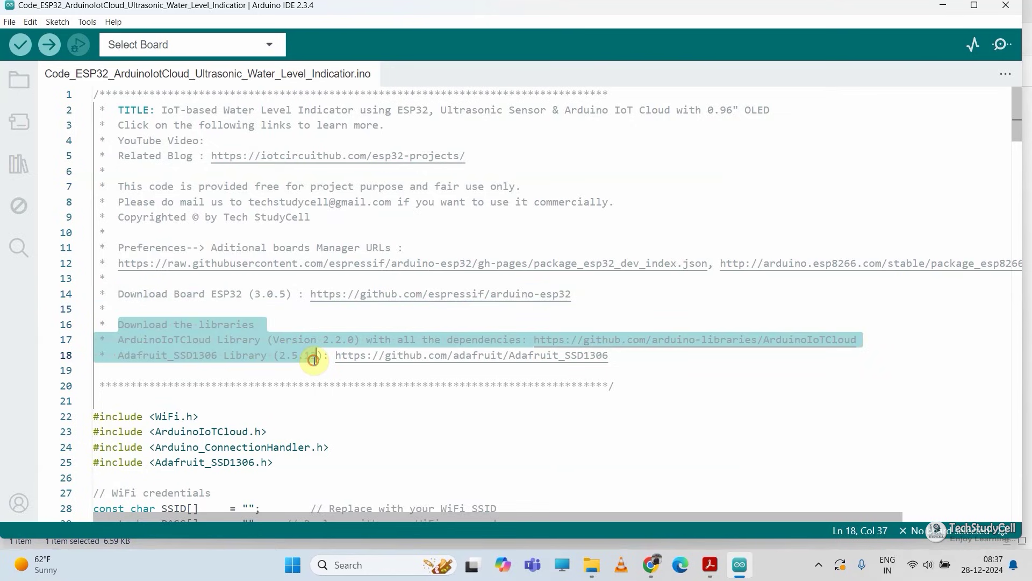
left_click(315, 355)
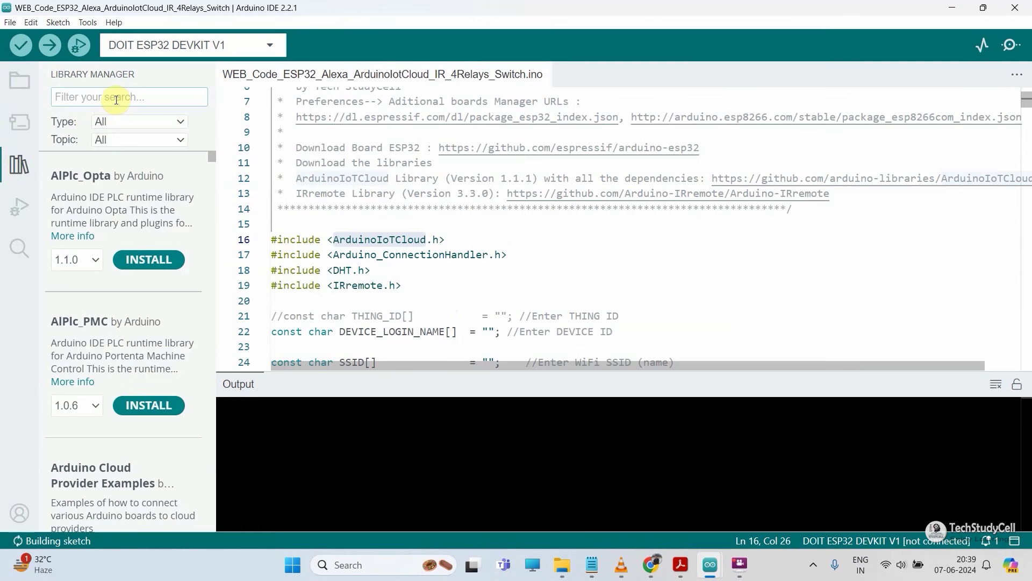
Step: Search Library Manager for ArduinoIoTCloud and install version 2.0.1 with all its dependencies
left_click(116, 99)
type("ArduinoIoTCloud")
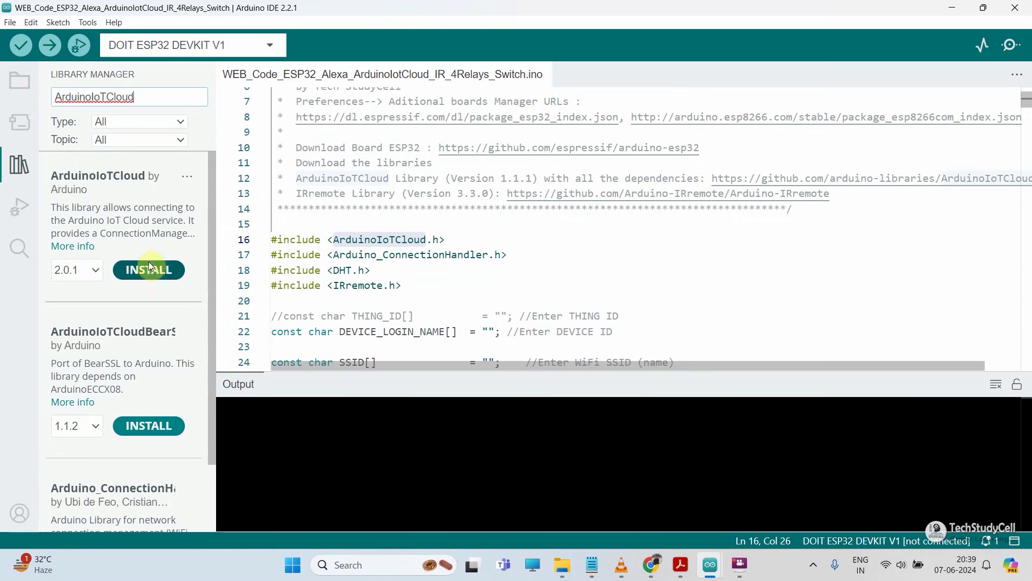
left_click(134, 271)
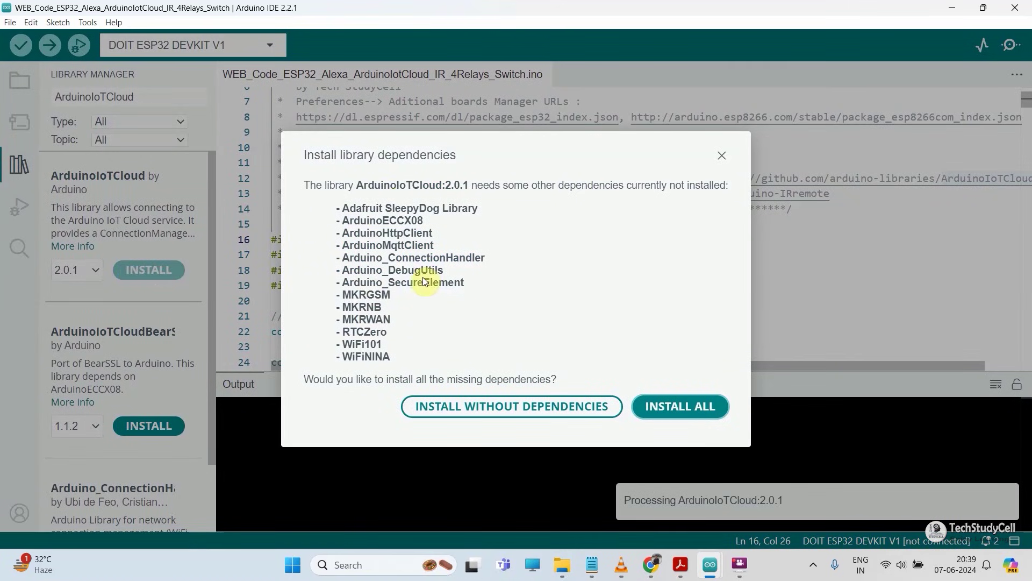
left_click(681, 407)
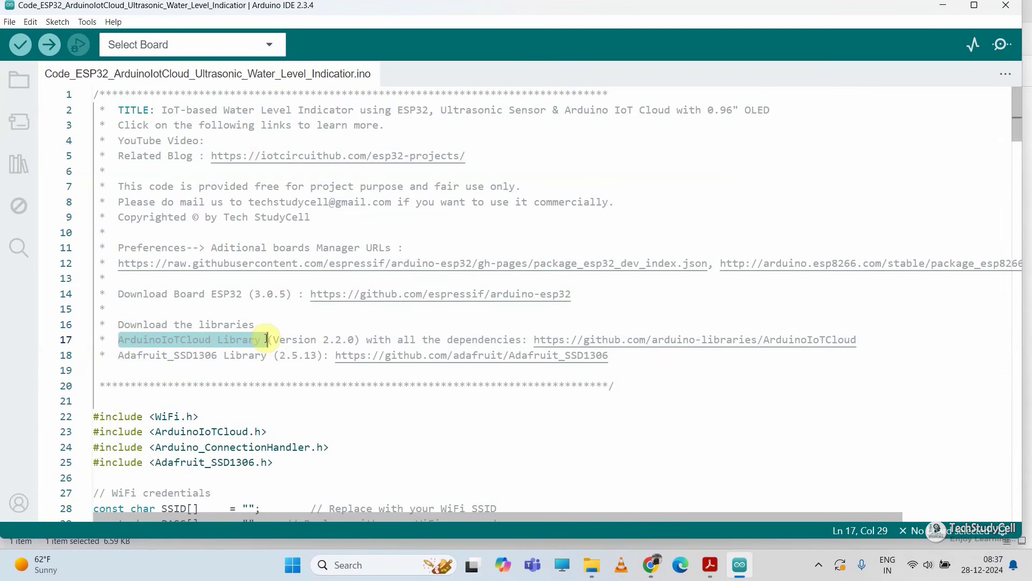
Step: Set the sketch's SSID string to SFLY1 and enter the WiFi password in PASS
left_click_drag(120, 399, 273, 399)
scroll(282, 356, "down", 2)
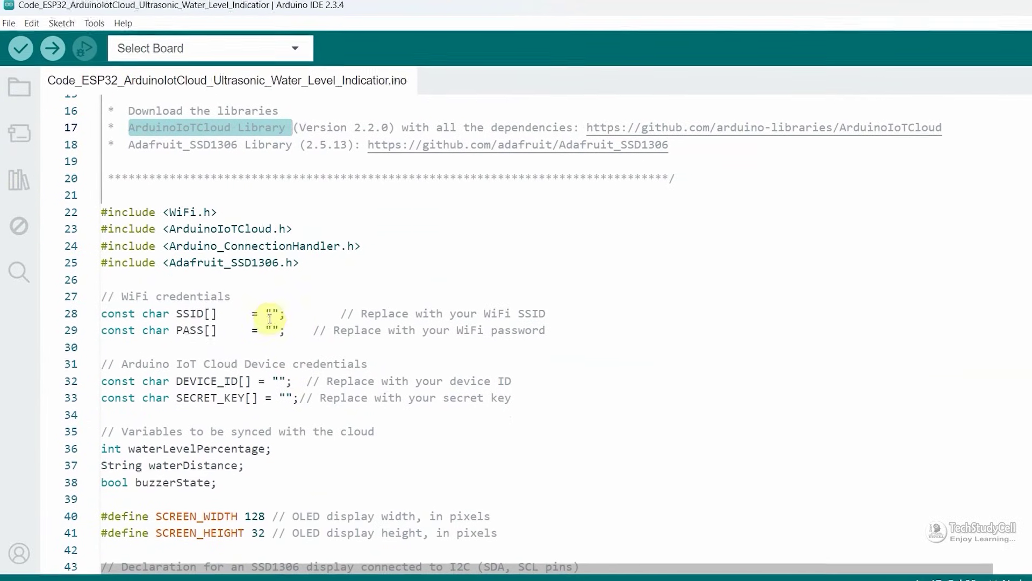
left_click(263, 301)
type("SFLY")
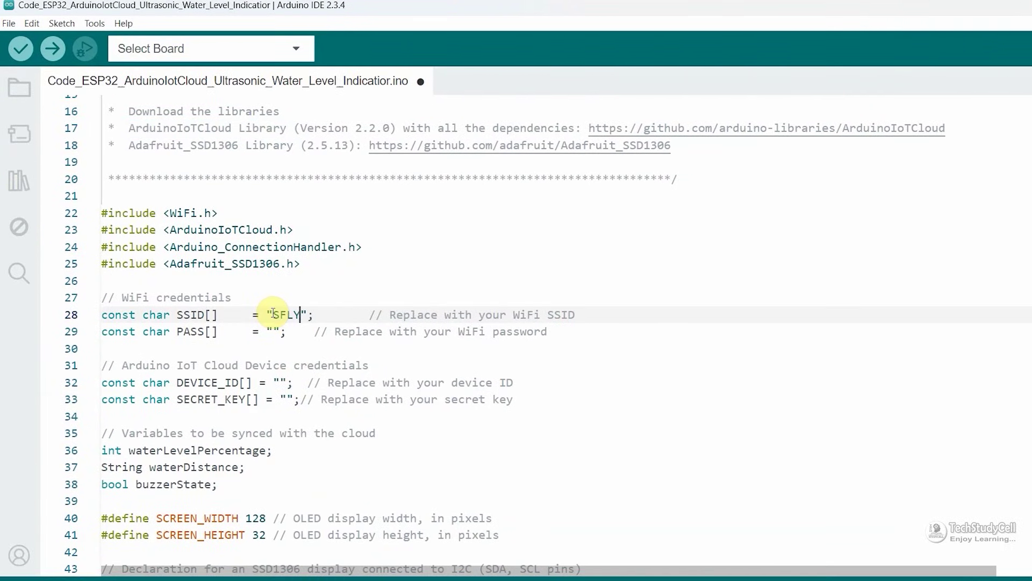
type("1")
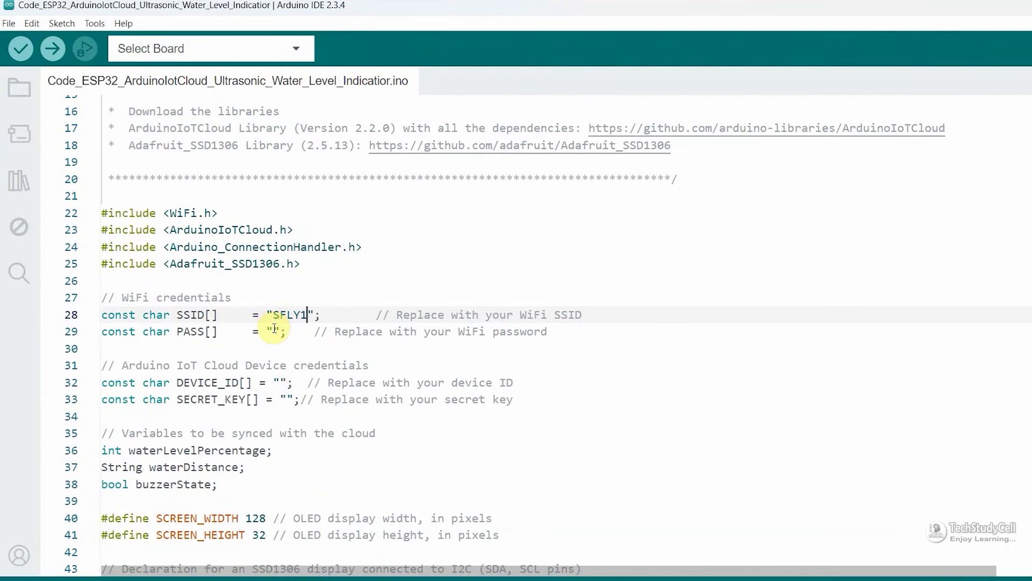
left_click(274, 328)
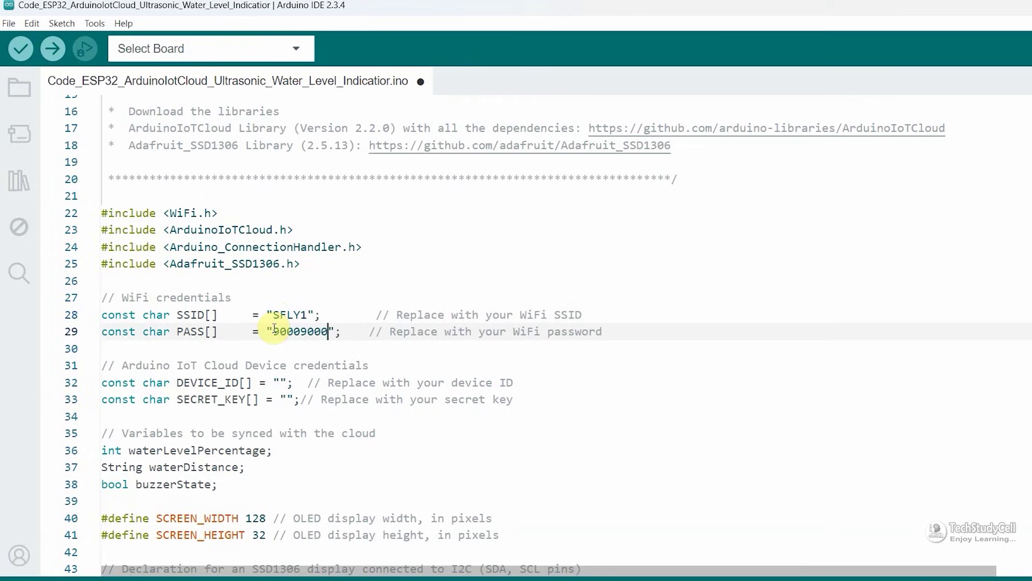
scroll(274, 328, "down", 2)
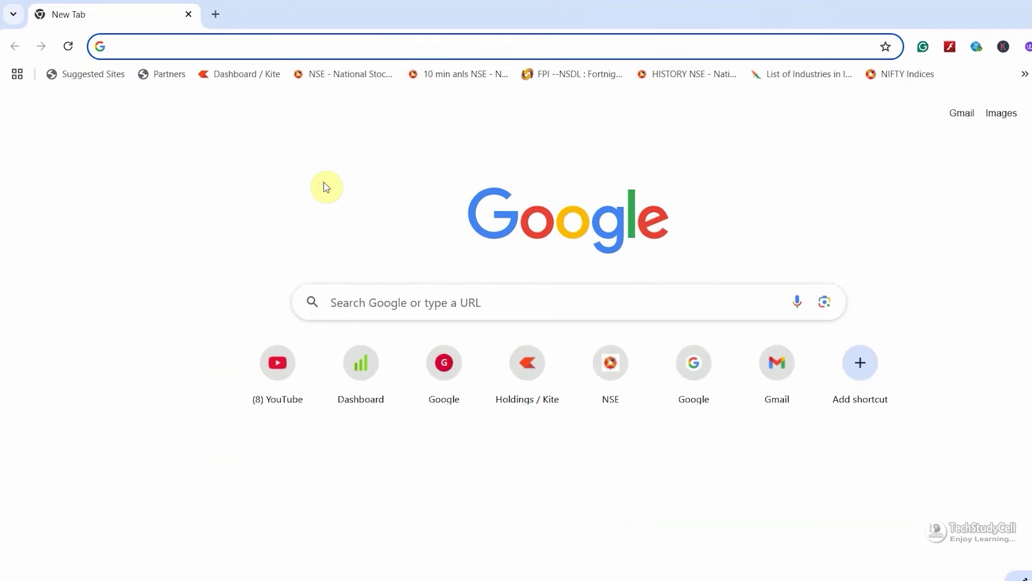
Step: Search for arduino iot cloud, open cloud.arduino.cc and choose Get Started for Free
left_click(176, 47)
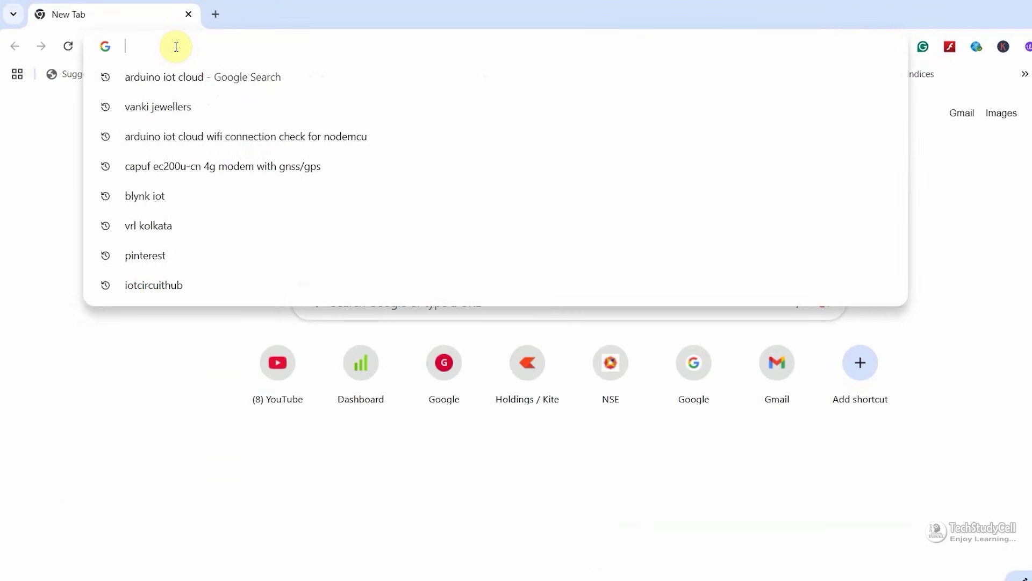
left_click(180, 77)
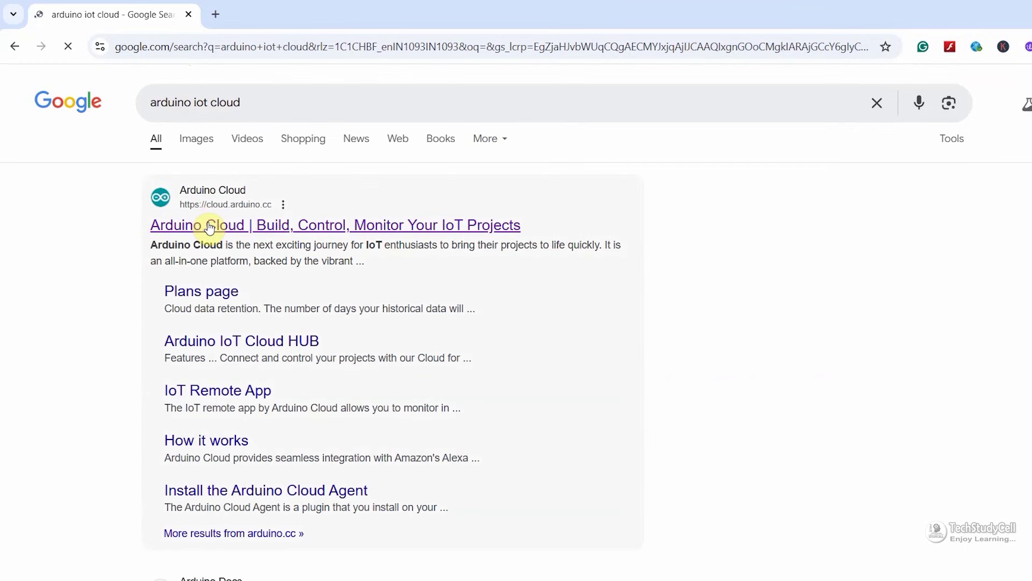
left_click(209, 226)
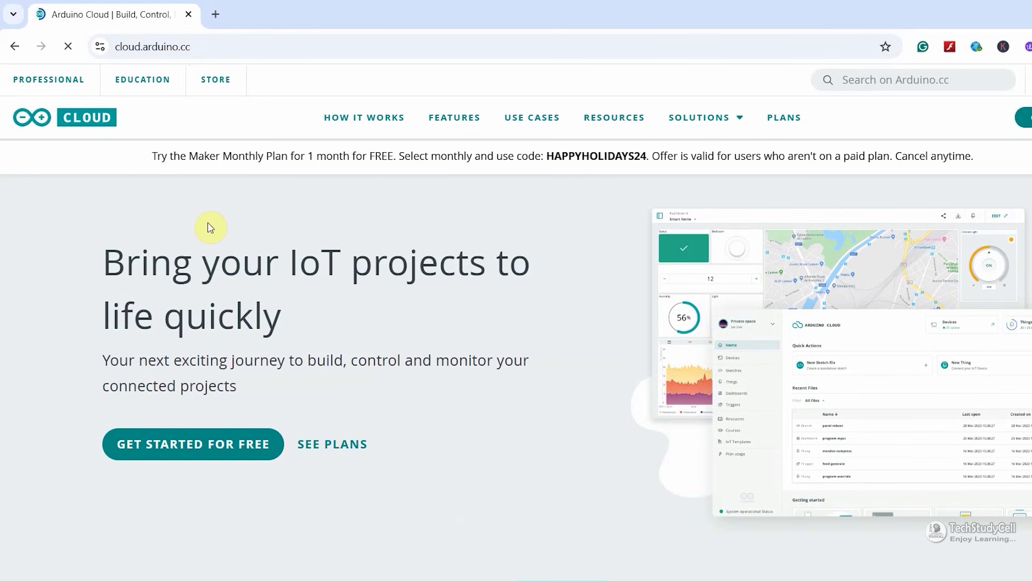
left_click(178, 445)
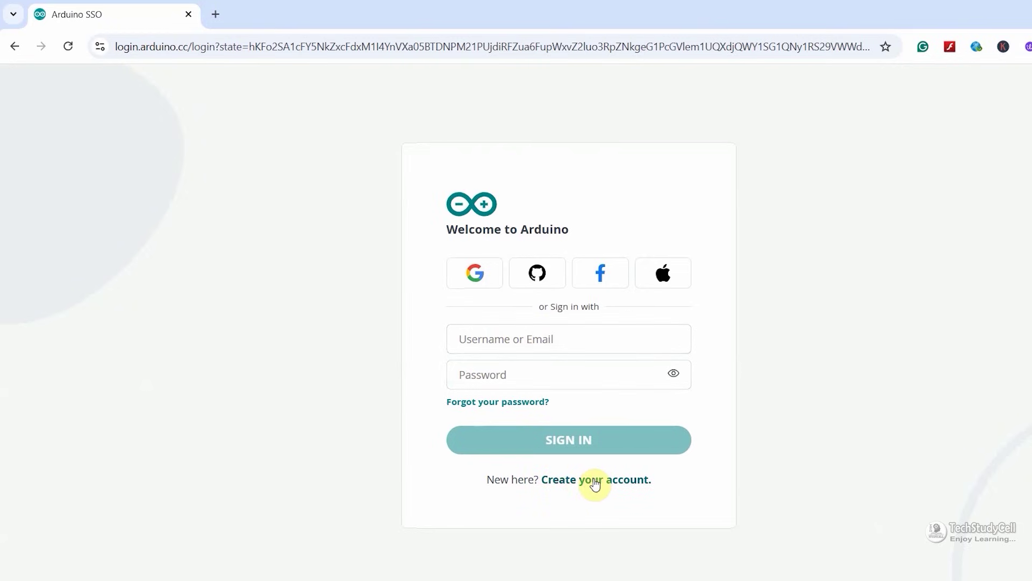
Step: Sign in to Arduino Cloud with the saved account e-mail and the account password
left_click(495, 339)
left_click(583, 455)
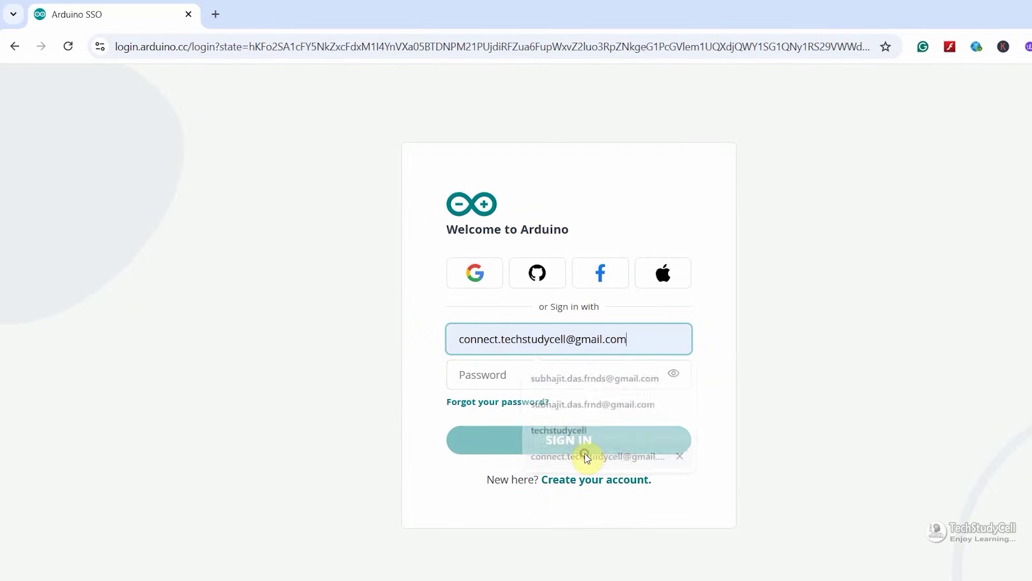
left_click(503, 372)
type("************")
left_click(543, 437)
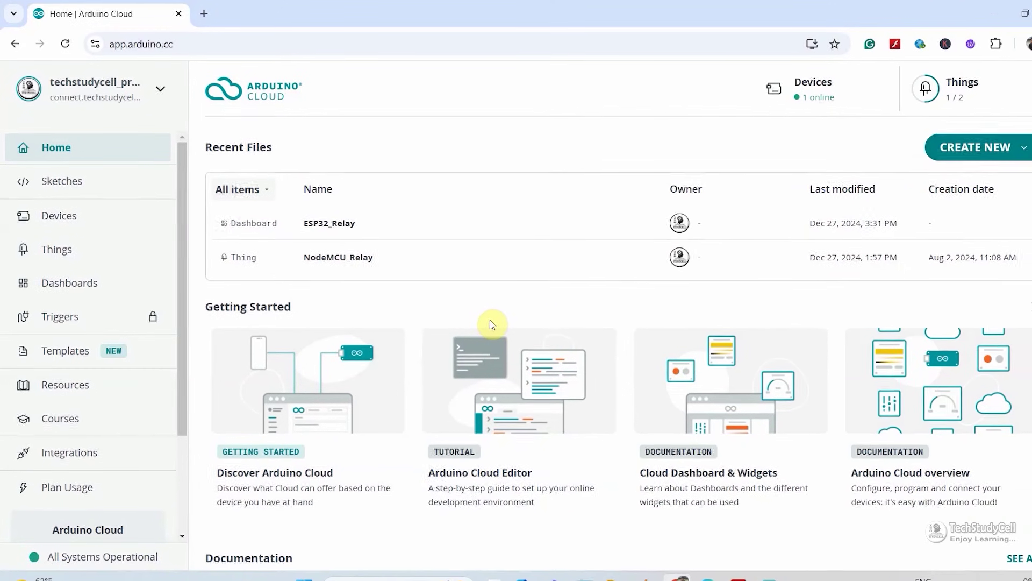
Step: Create a new Thing and rename it from Untitled to 'ESP32 Project'
left_click(995, 143)
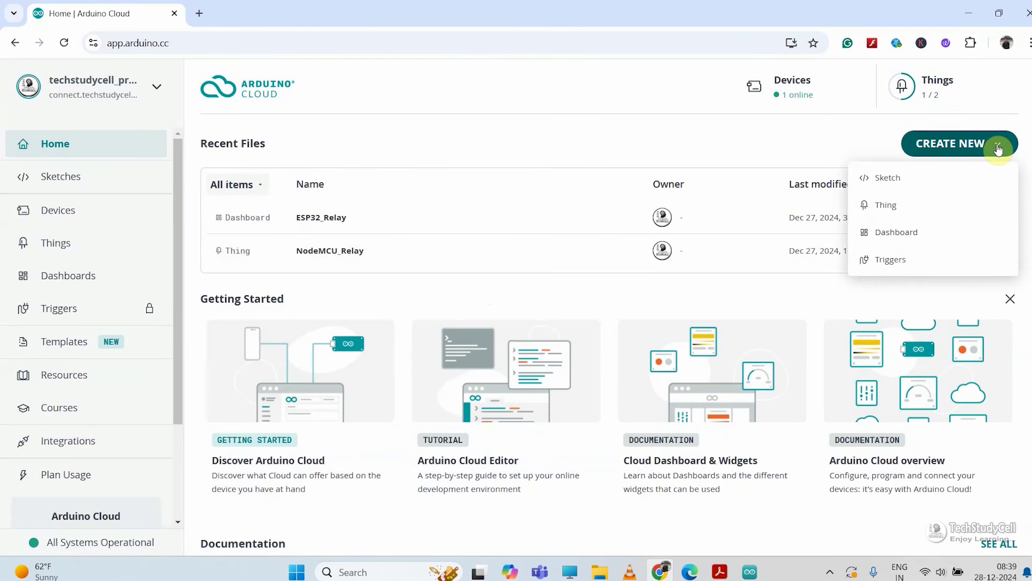
left_click(888, 204)
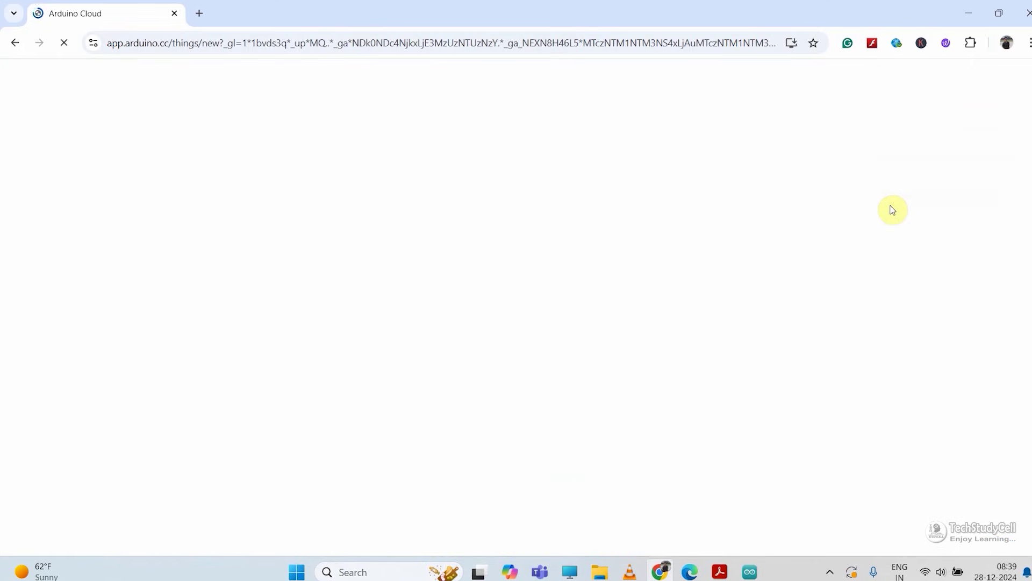
left_click(155, 82)
left_click(152, 109)
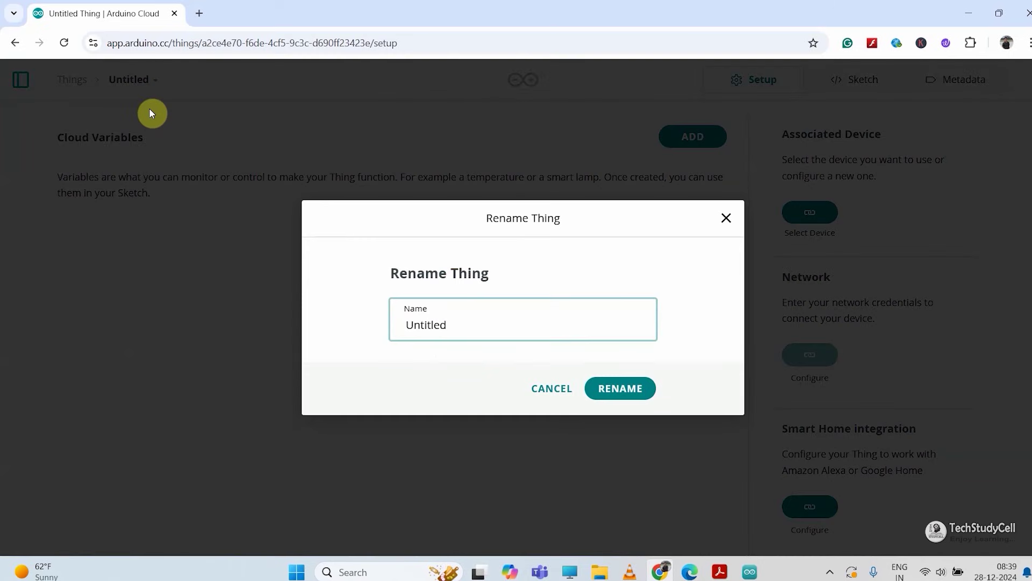
left_click_drag(451, 324, 370, 328)
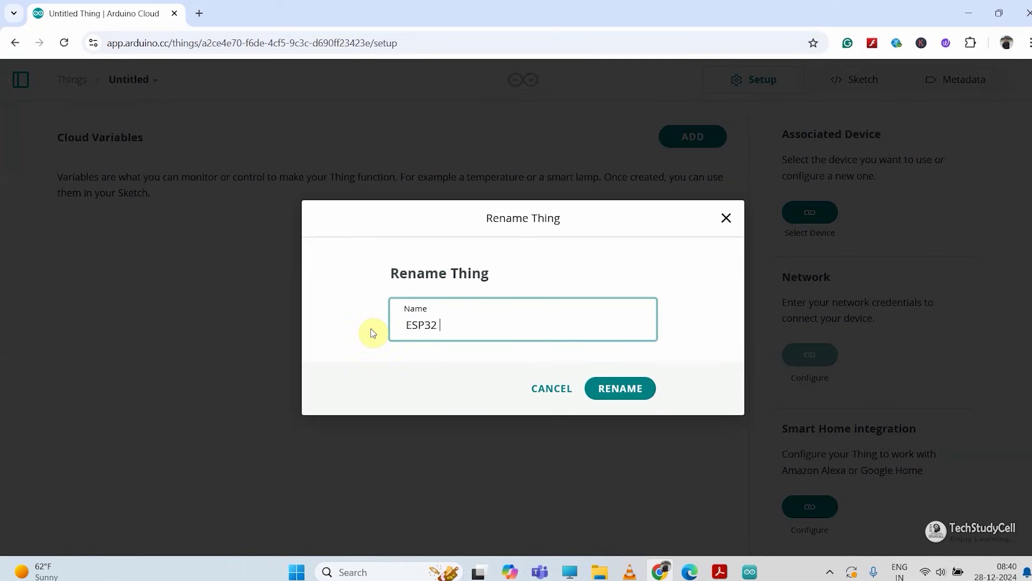
type("ESP32 Project")
left_click(620, 388)
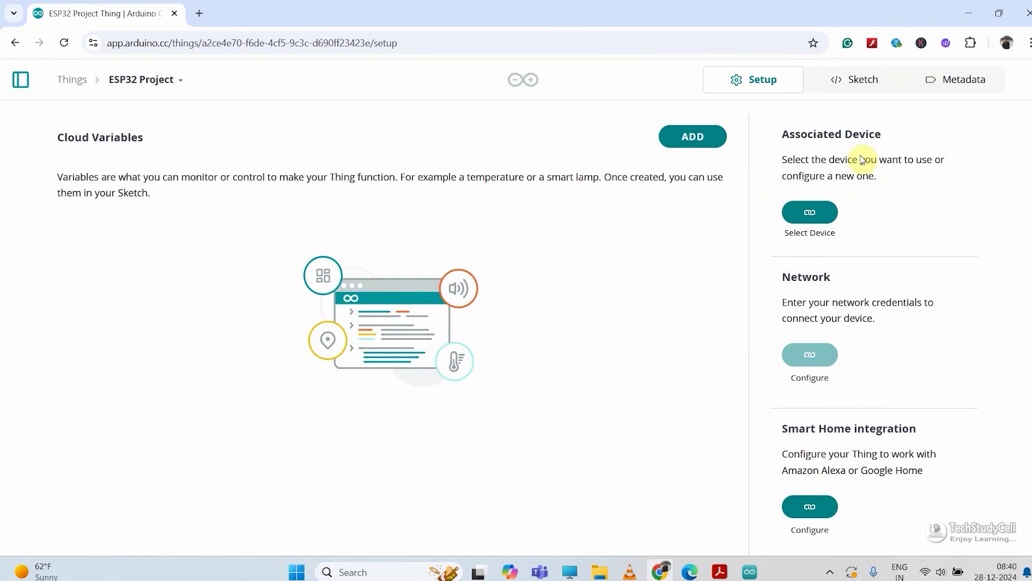
Step: Associate the ESP32_Relay device with the ESP32 Project thing through Select Device
left_click(815, 216)
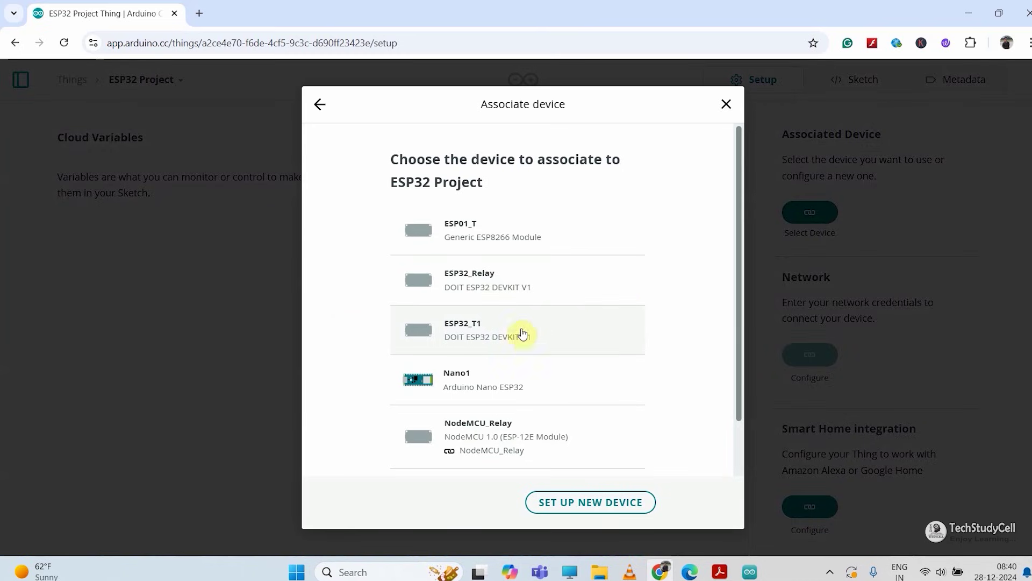
scroll(527, 359, "down", 1)
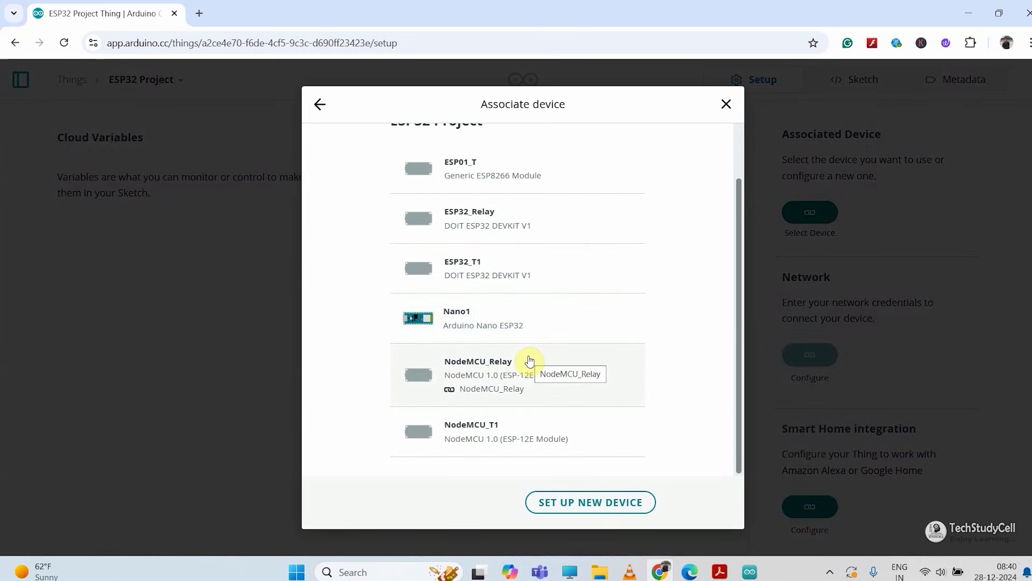
left_click(534, 225)
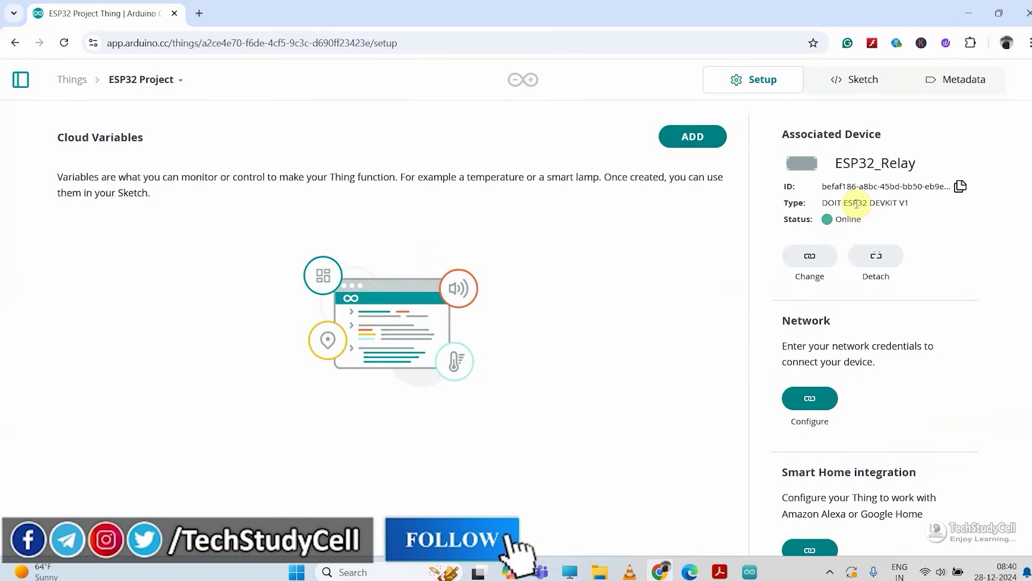
Step: Start a new third-party device on the Devices page using the ESP32 DOIT ESP32 DEVKIT V1 board
left_click(20, 79)
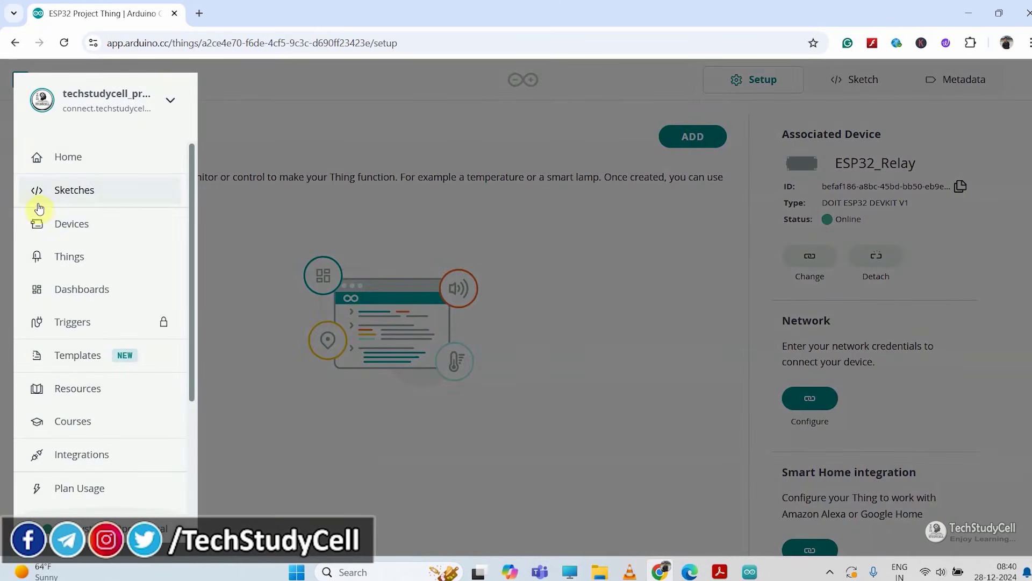
left_click(47, 223)
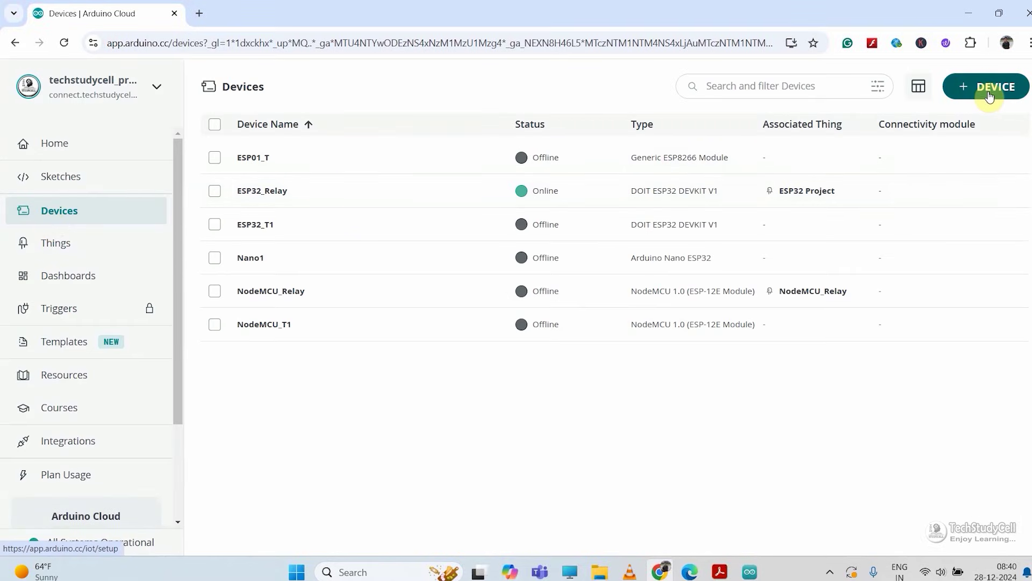
left_click(988, 93)
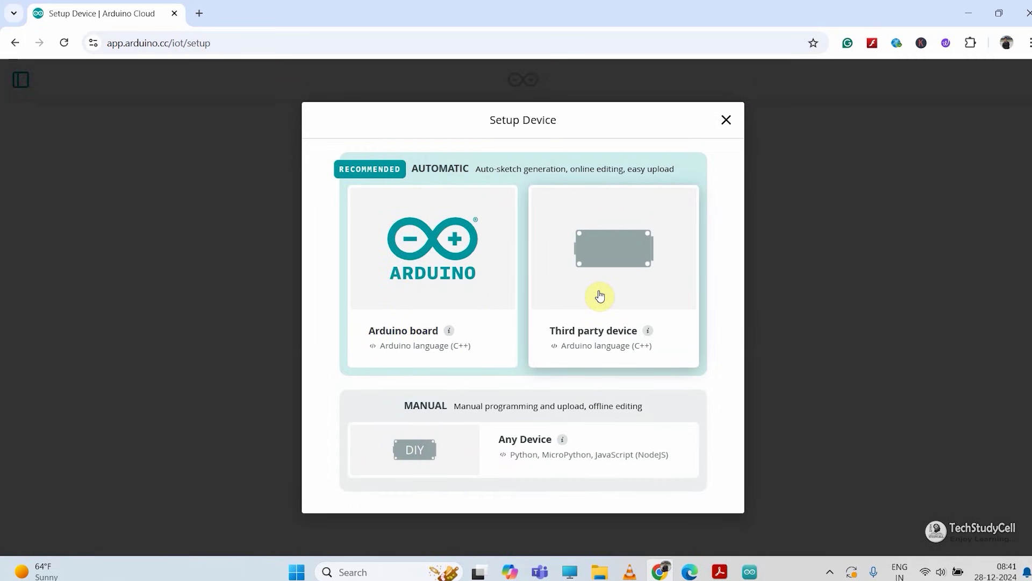
left_click(599, 296)
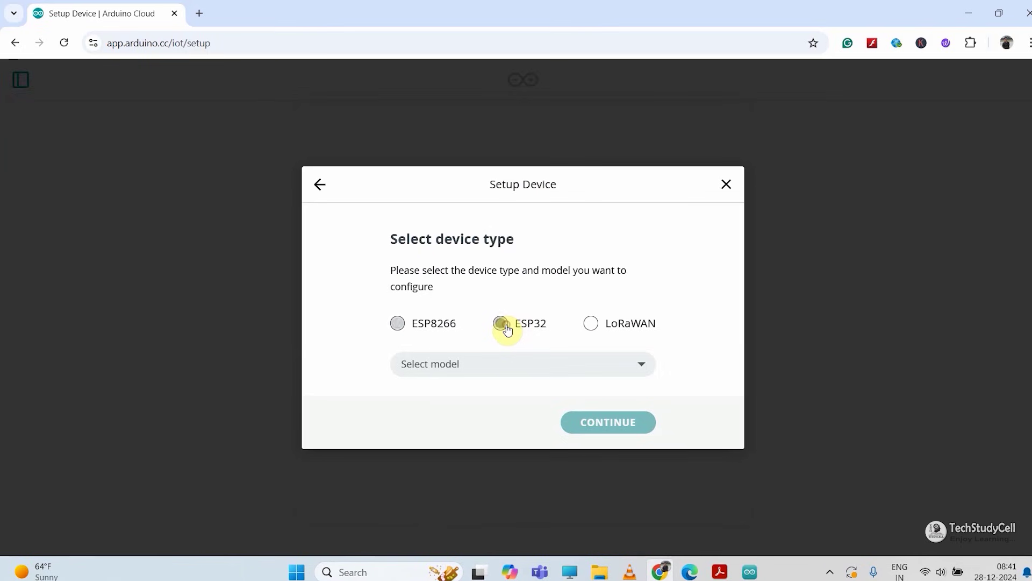
left_click(514, 357)
type("do")
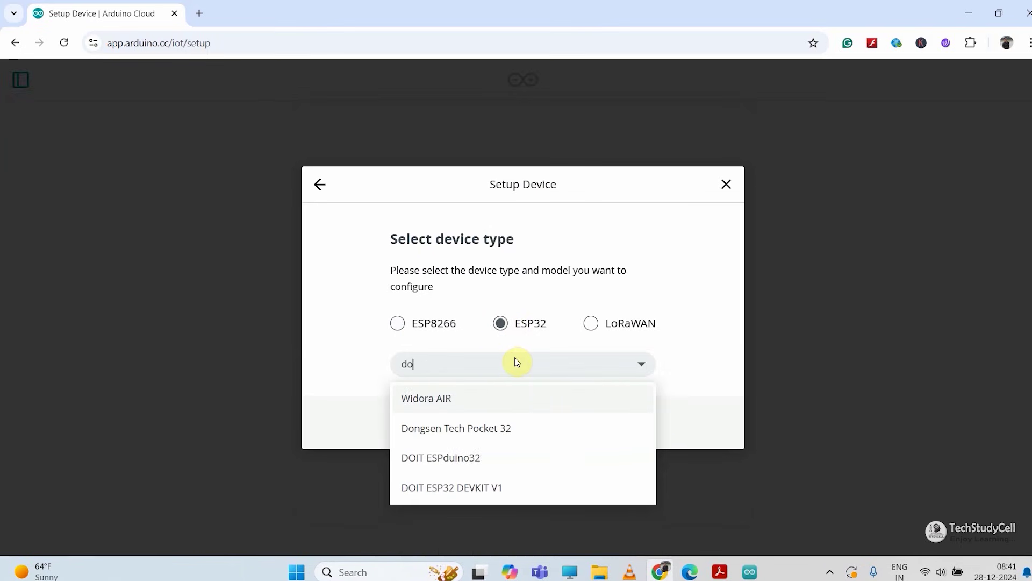
type("it")
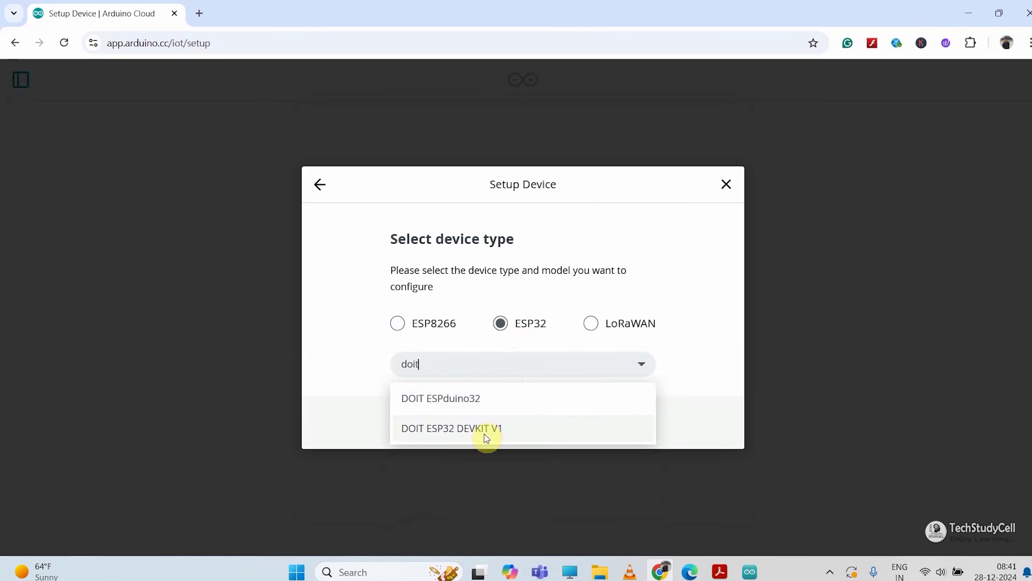
left_click(486, 436)
left_click(593, 427)
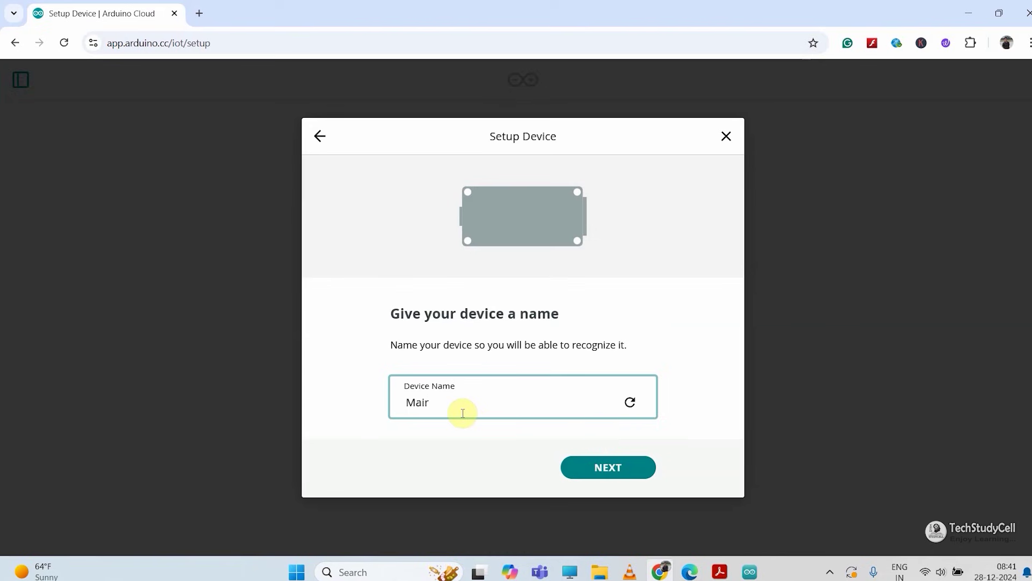
Step: Name the device 'ESP32 D1', view its generated secret key, then close the setup unfinished
left_click_drag(462, 412, 346, 408)
type("ESP32")
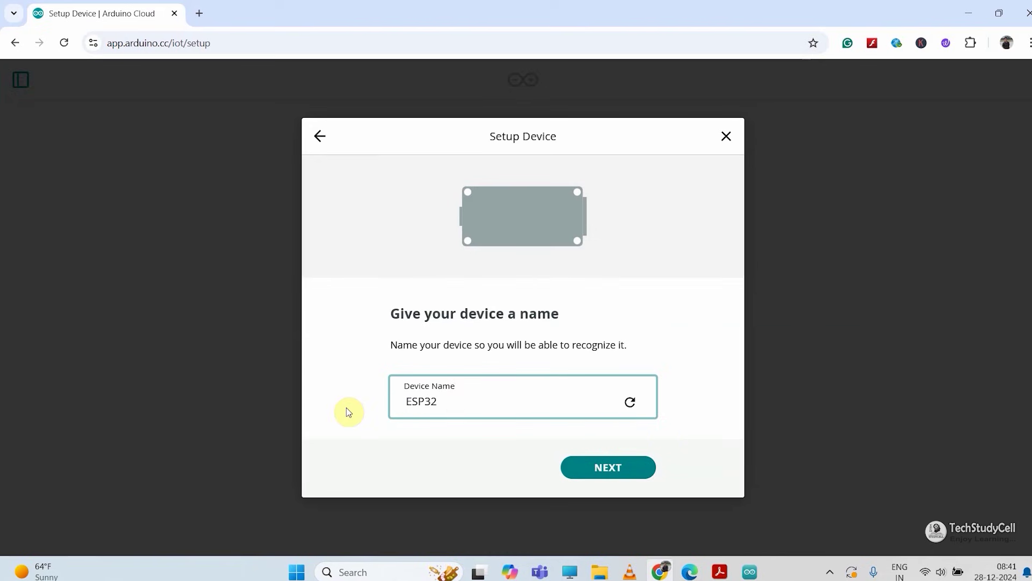
type(" D1")
left_click(569, 469)
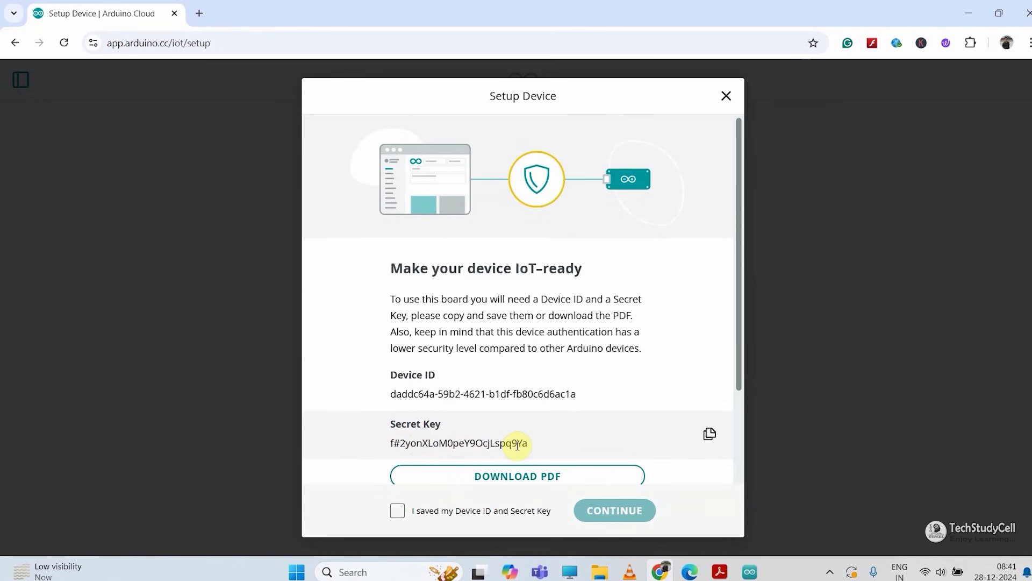
scroll(517, 444, "down", 2)
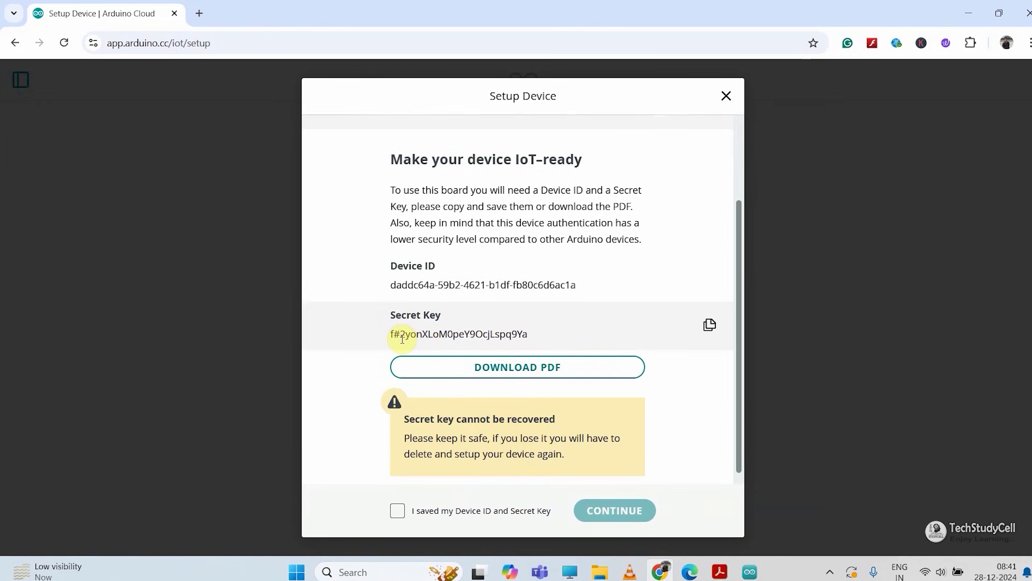
left_click_drag(389, 334, 551, 336)
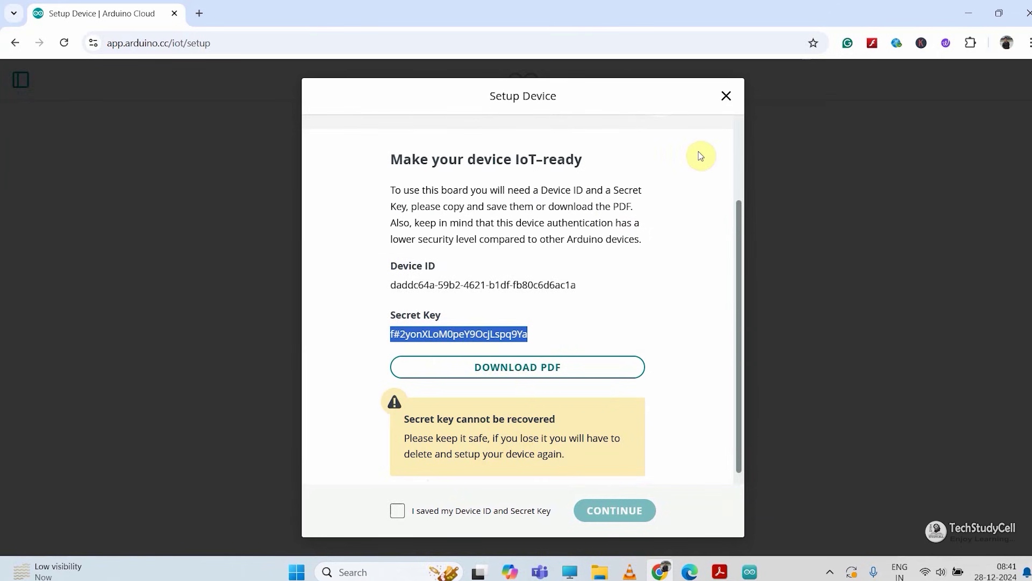
left_click(725, 98)
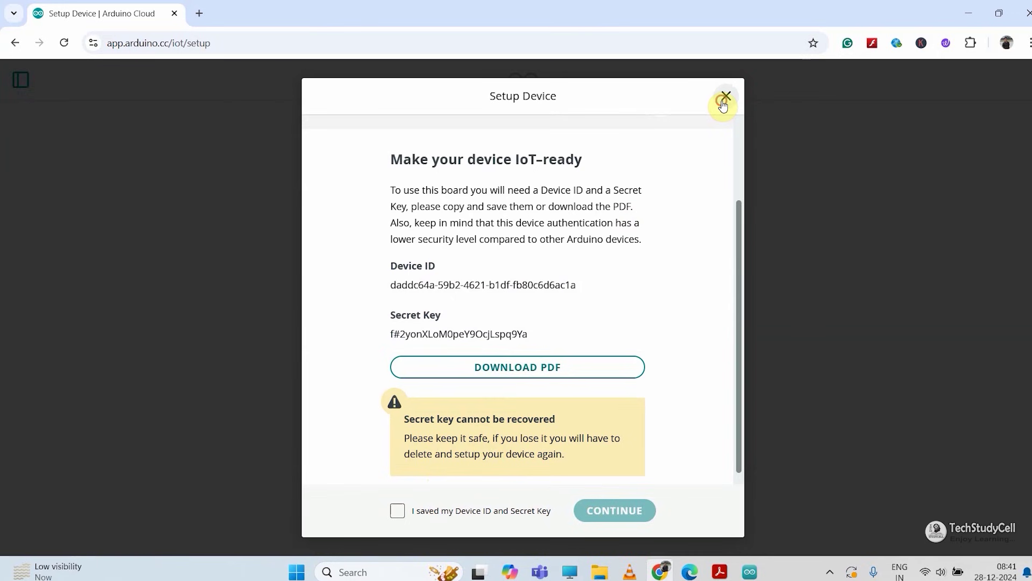
Step: Open the ESP32_Relay credentials PDF and copy its Device ID
left_click(66, 249)
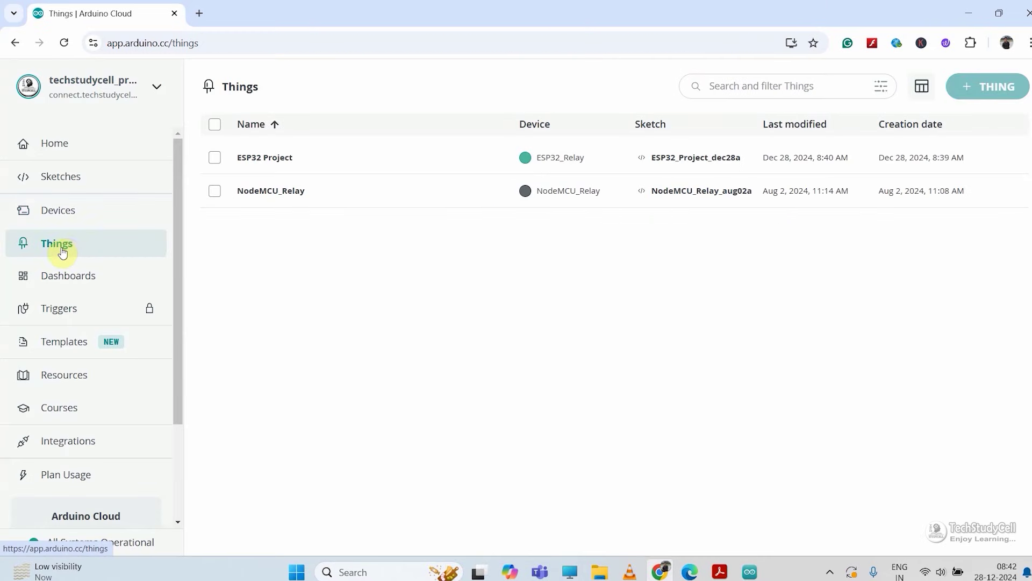
left_click(281, 160)
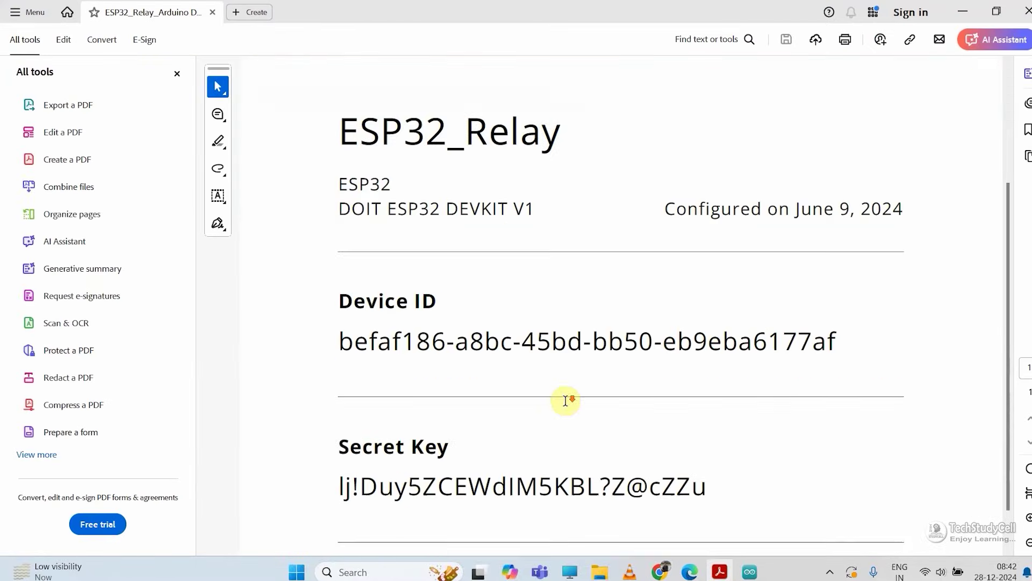
scroll(565, 400, "down", 2)
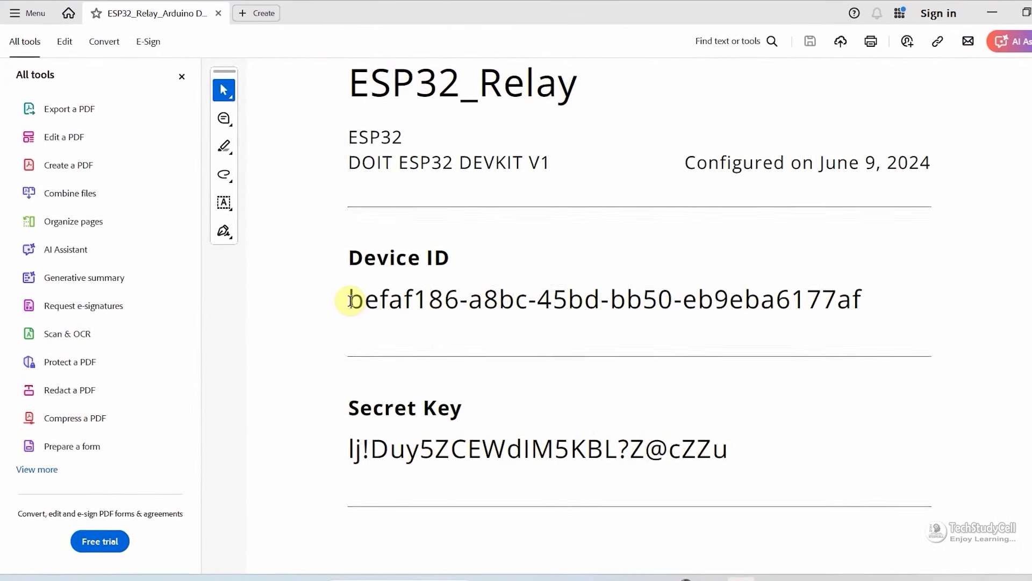
left_click_drag(347, 297, 881, 302)
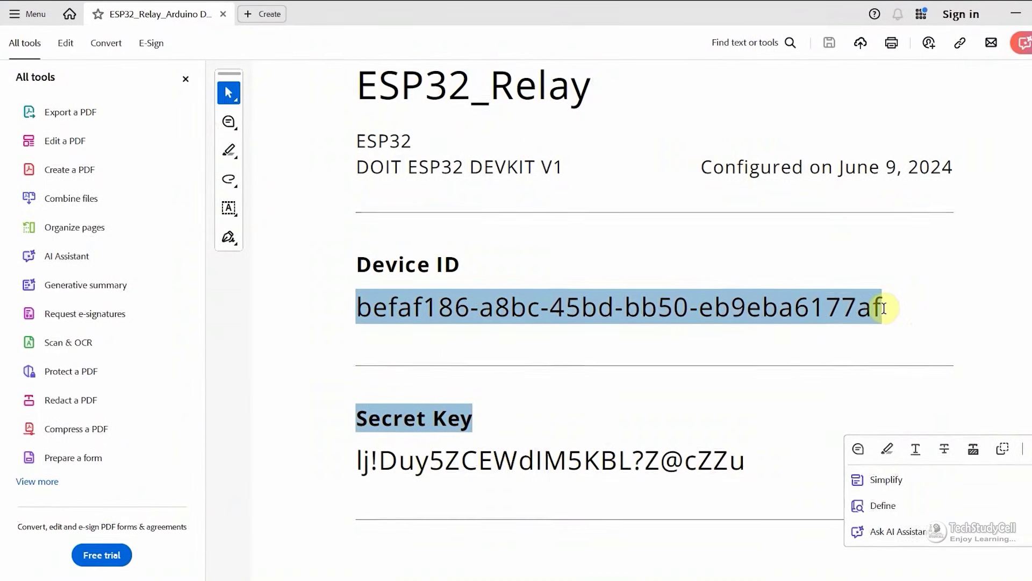
left_click(884, 306)
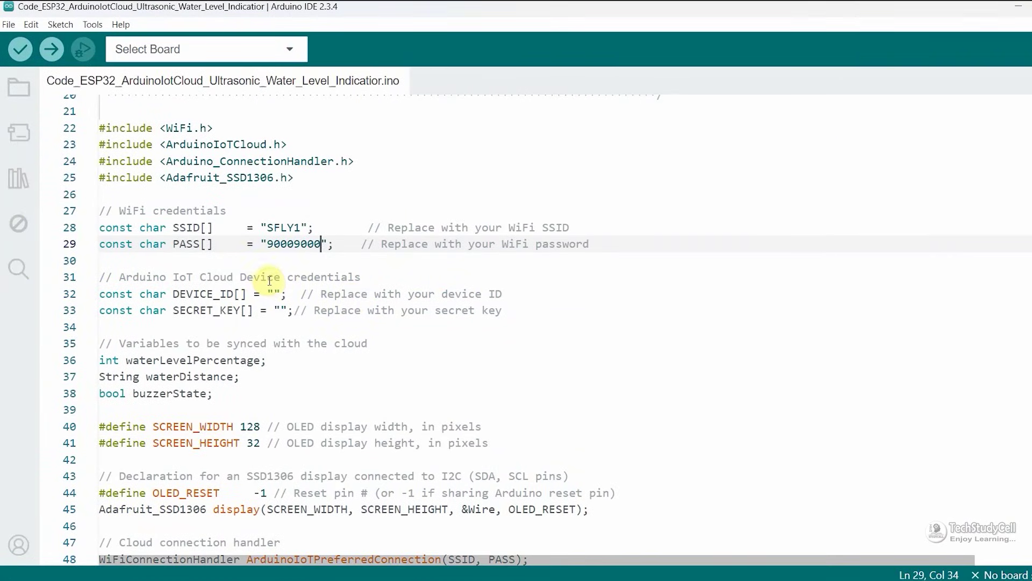
Step: Paste the PDF's Device ID and Secret Key into DEVICE_ID and SECRET_KEY, then save the sketch
left_click(272, 293)
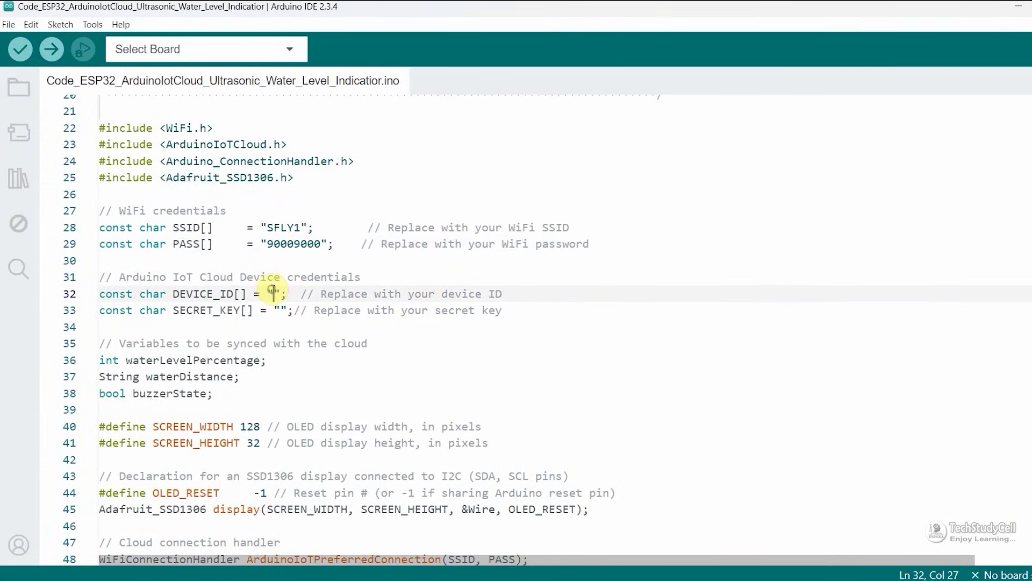
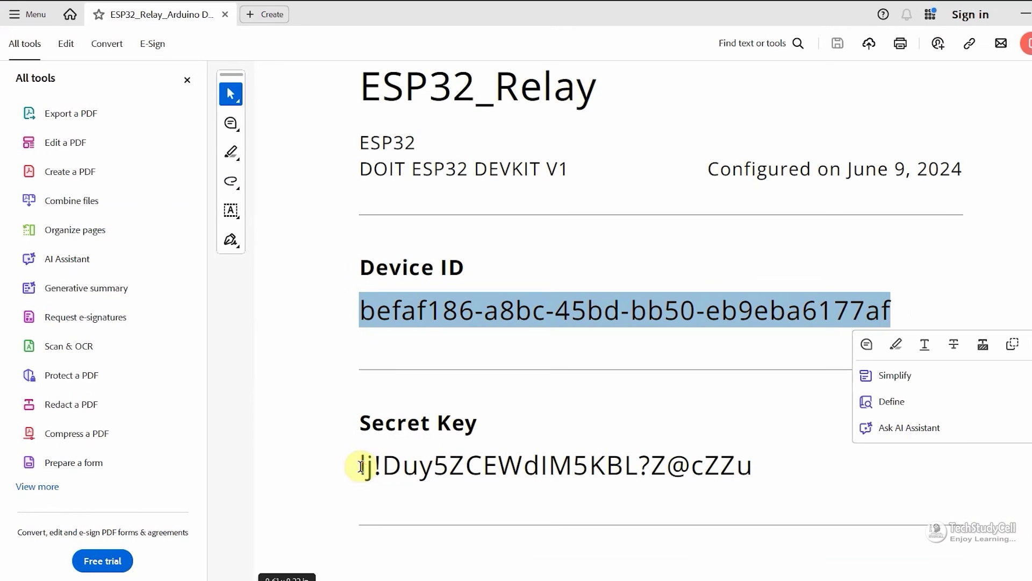
left_click_drag(362, 466, 751, 465)
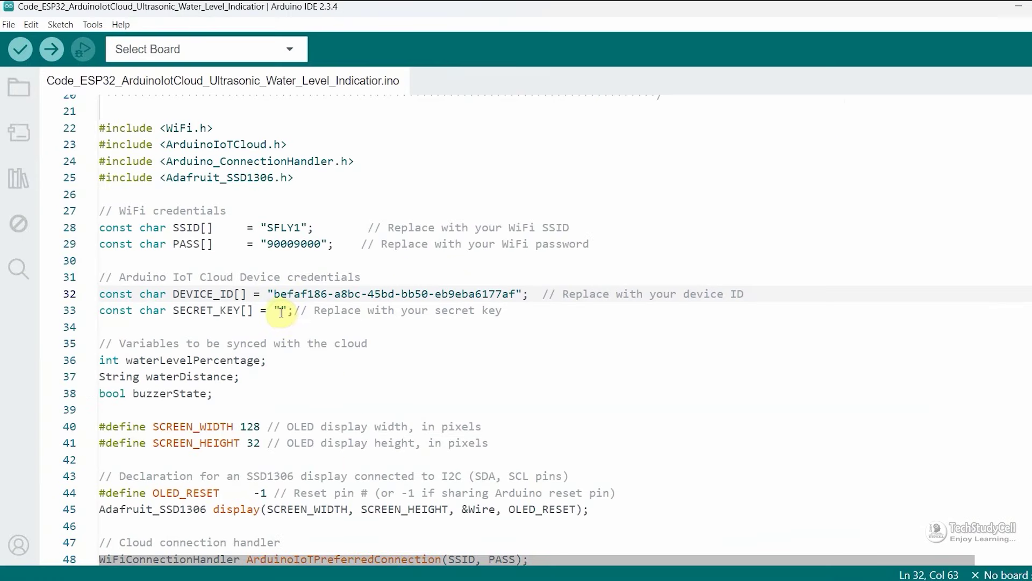
left_click(281, 310)
key("ctrl+v")
key("ctrl+s")
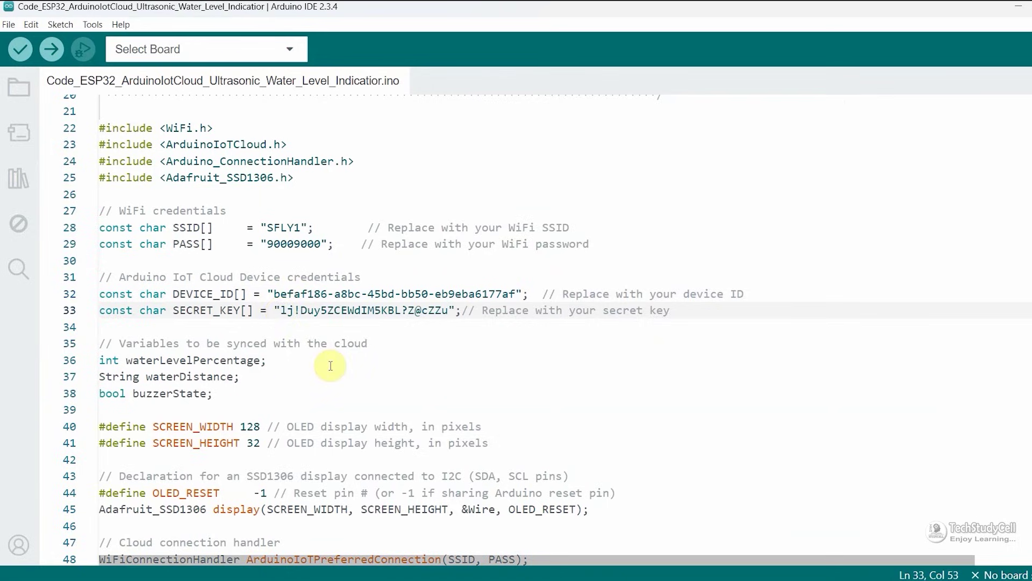
scroll(330, 363, "down", 10)
left_click_drag(100, 209, 290, 295)
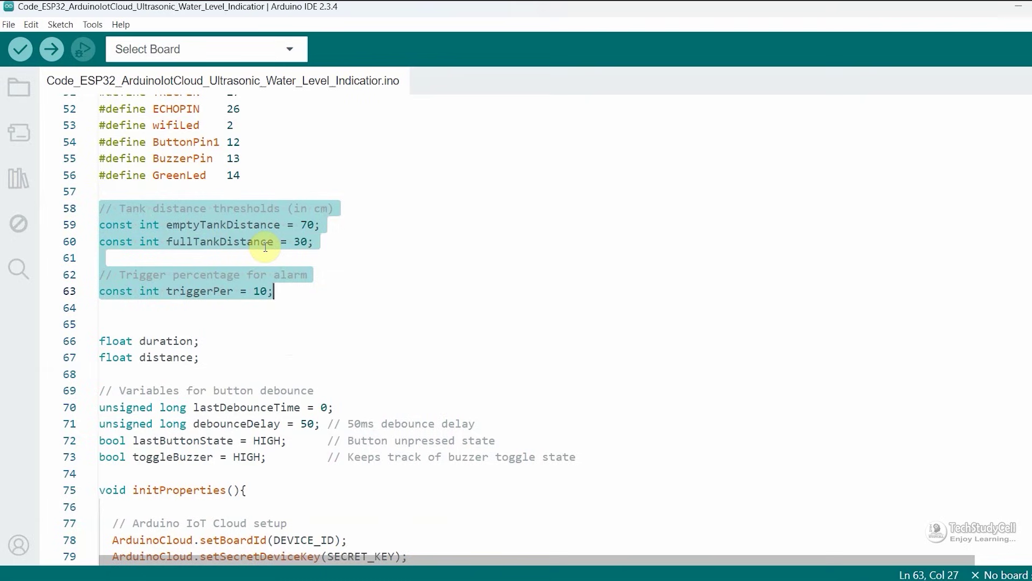
left_click(279, 224)
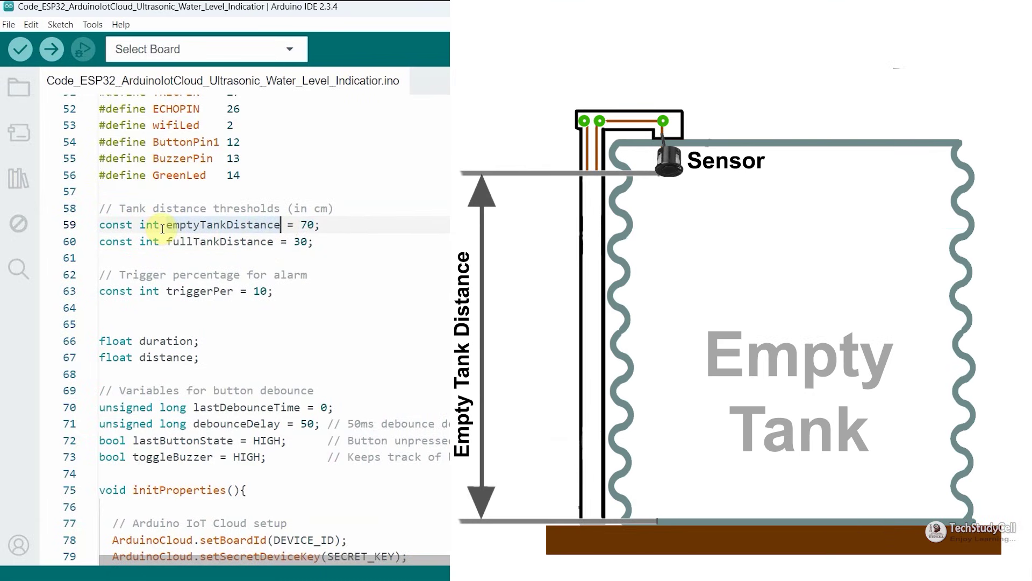
left_click_drag(161, 225, 320, 223)
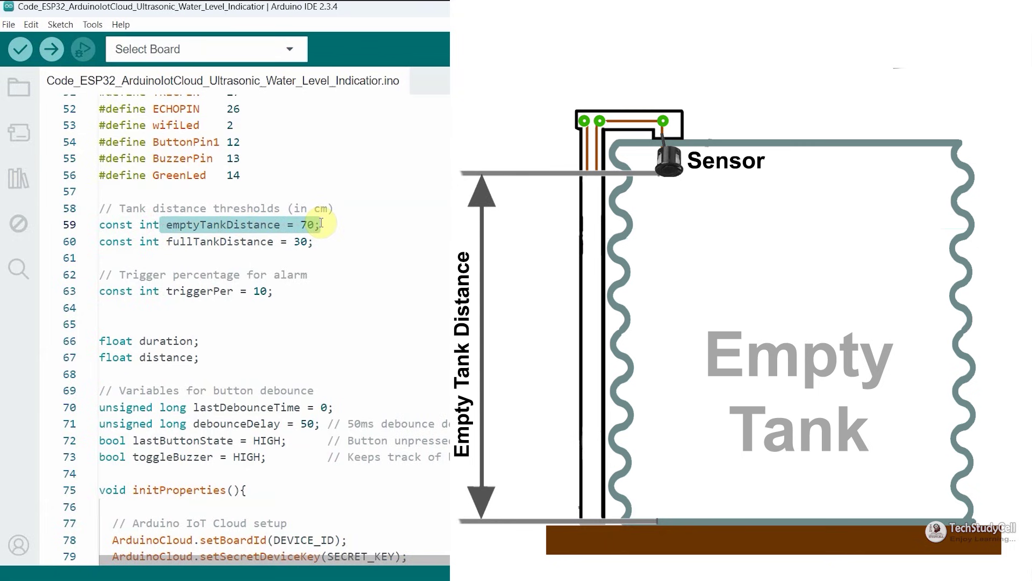
left_click_drag(166, 242, 314, 244)
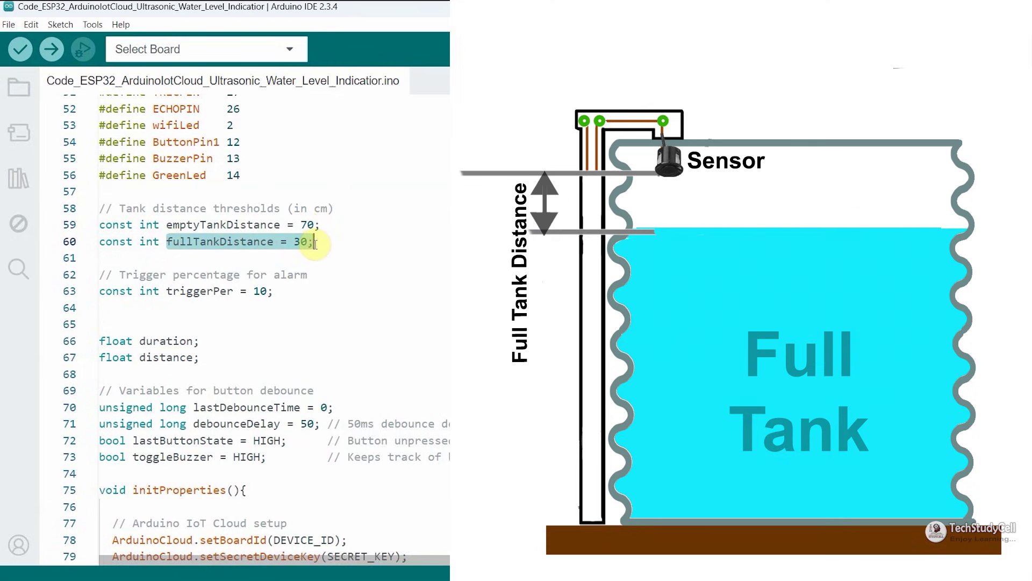
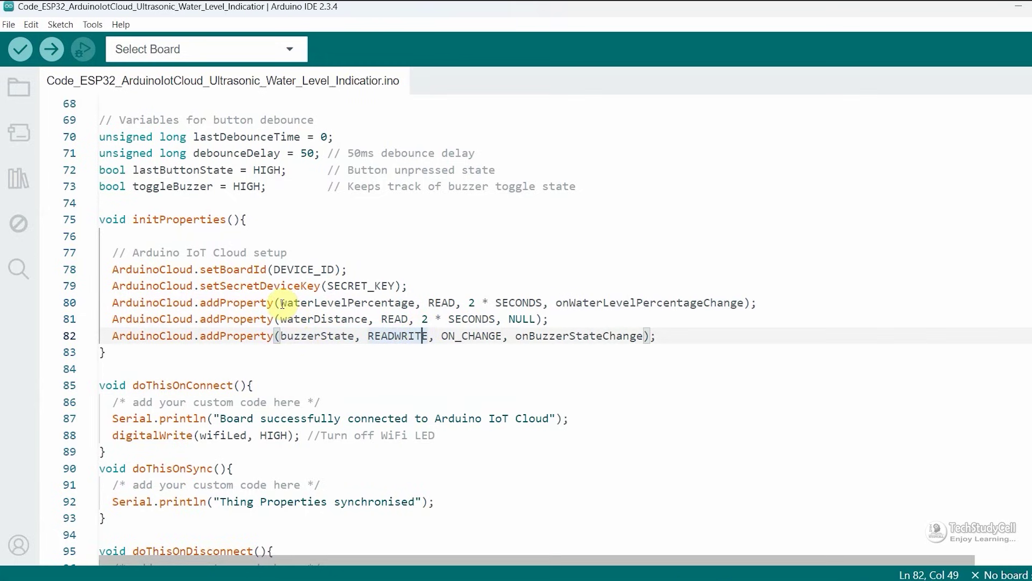
Step: Copy waterLevelPercentage from sketch line 80 and paste it as a new cloud variable's name
left_click_drag(283, 304, 412, 298)
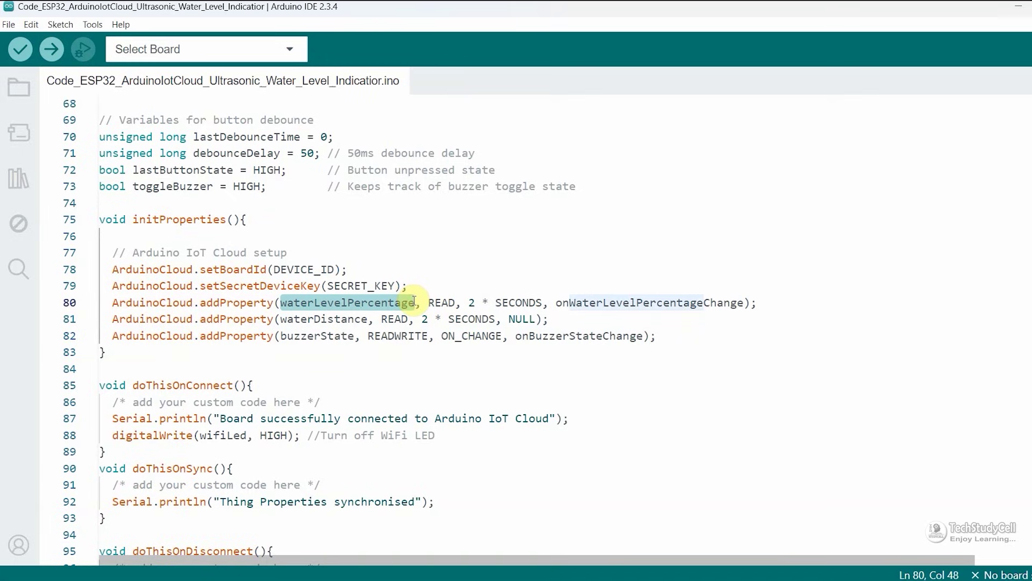
key("alt+Tab")
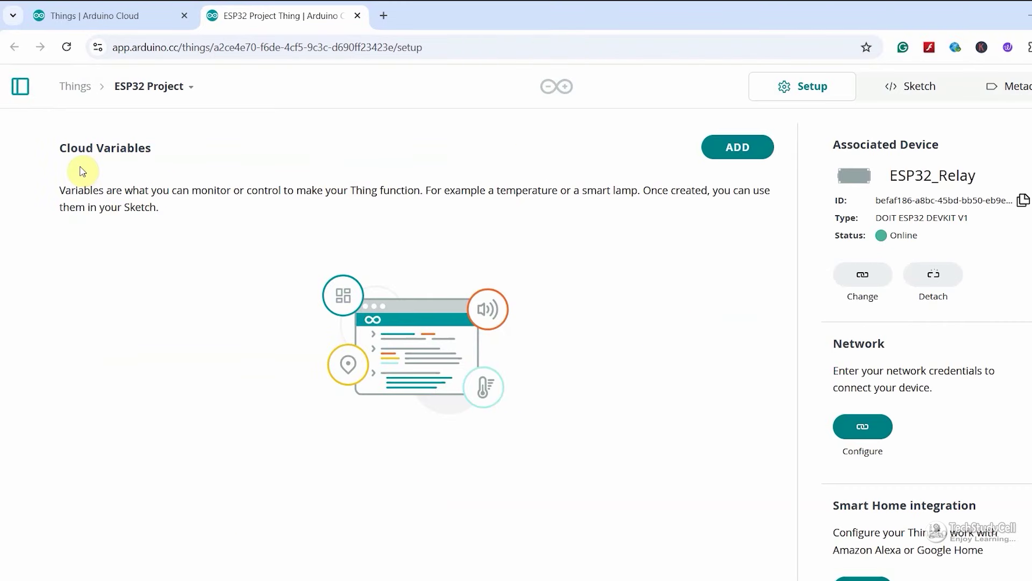
left_click(738, 148)
type("waterLevelPercentage")
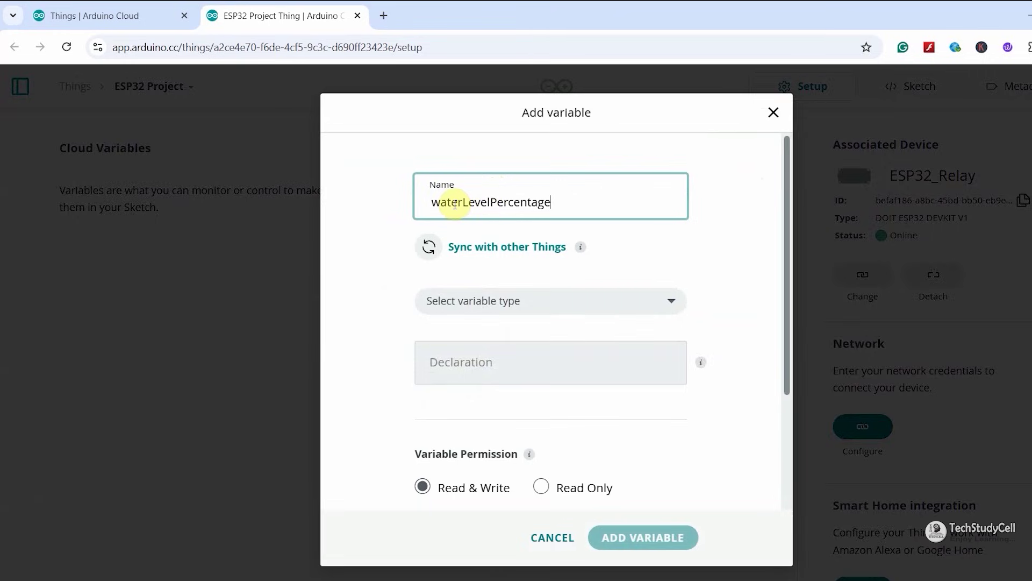
Step: Make it a read-only Integer Number updating every 2 seconds and save the variable
left_click(518, 303)
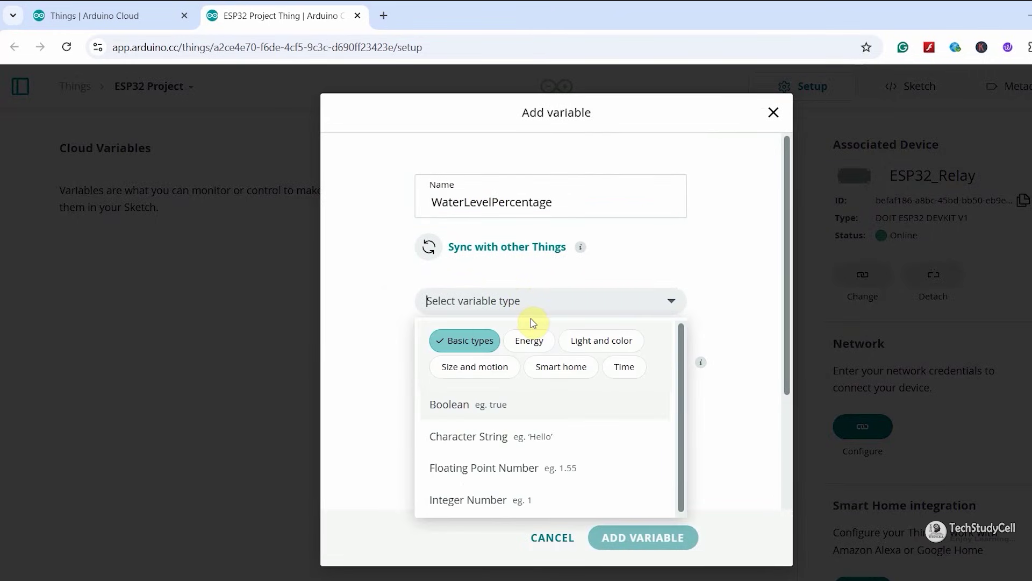
scroll(521, 428, "down", 1)
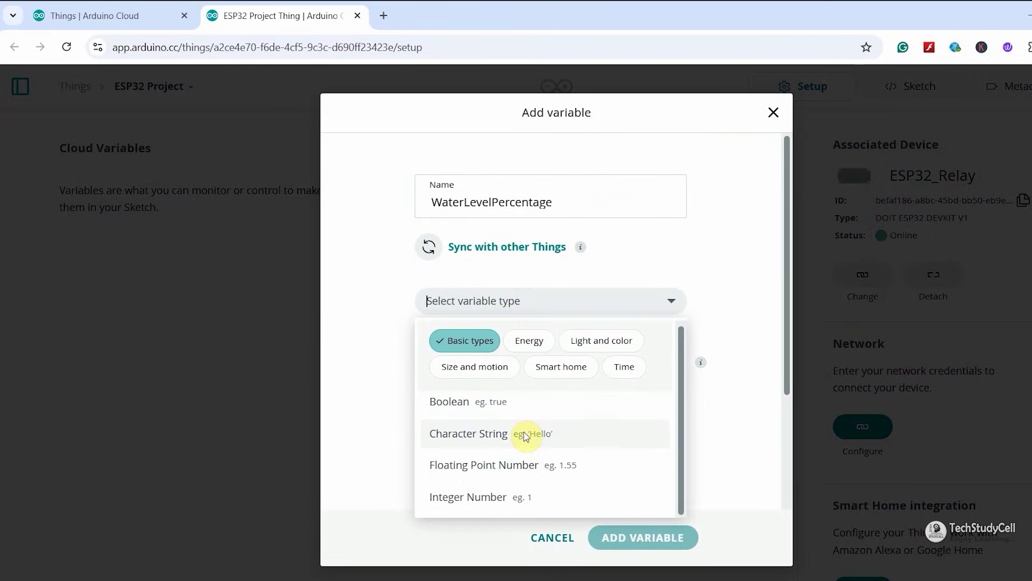
left_click(501, 499)
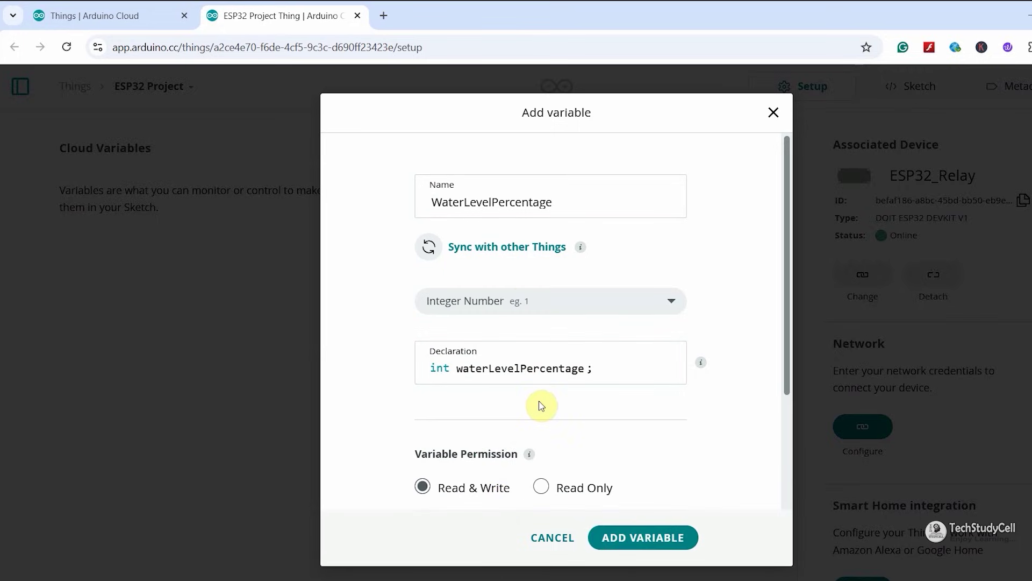
scroll(537, 405, "down", 2)
left_click(541, 376)
scroll(614, 428, "down", 1)
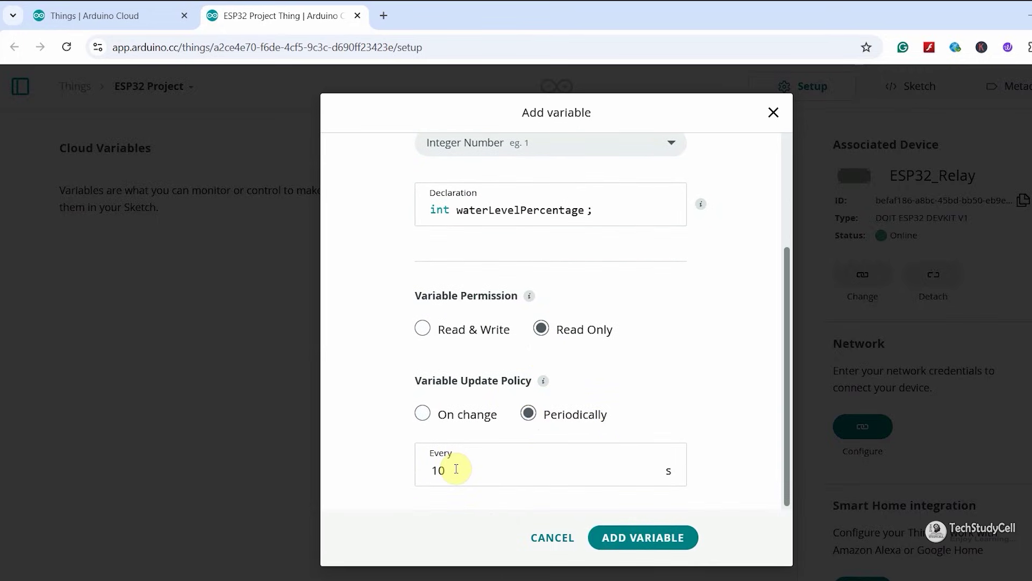
left_click_drag(456, 468, 415, 477)
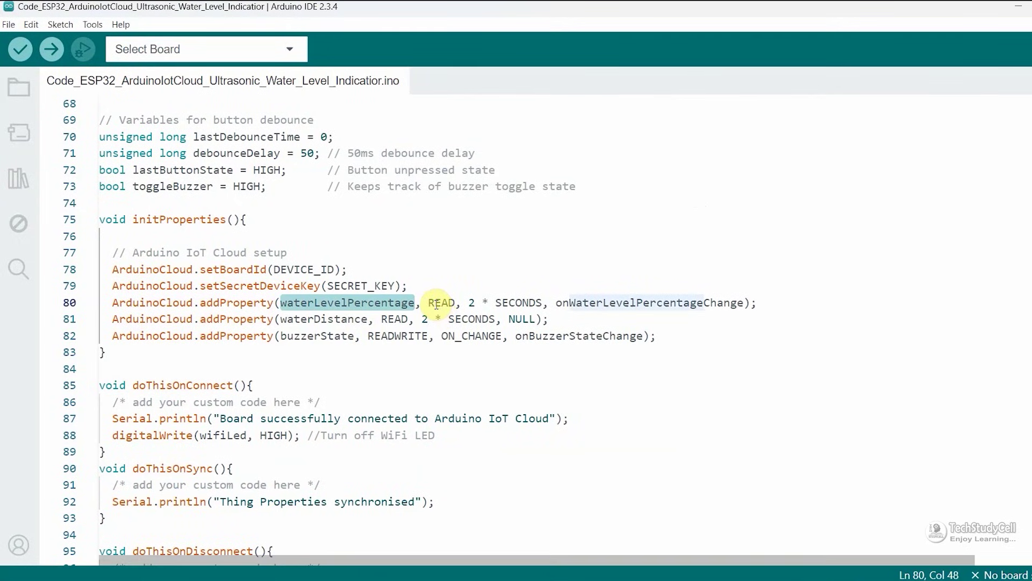
double_click(437, 304)
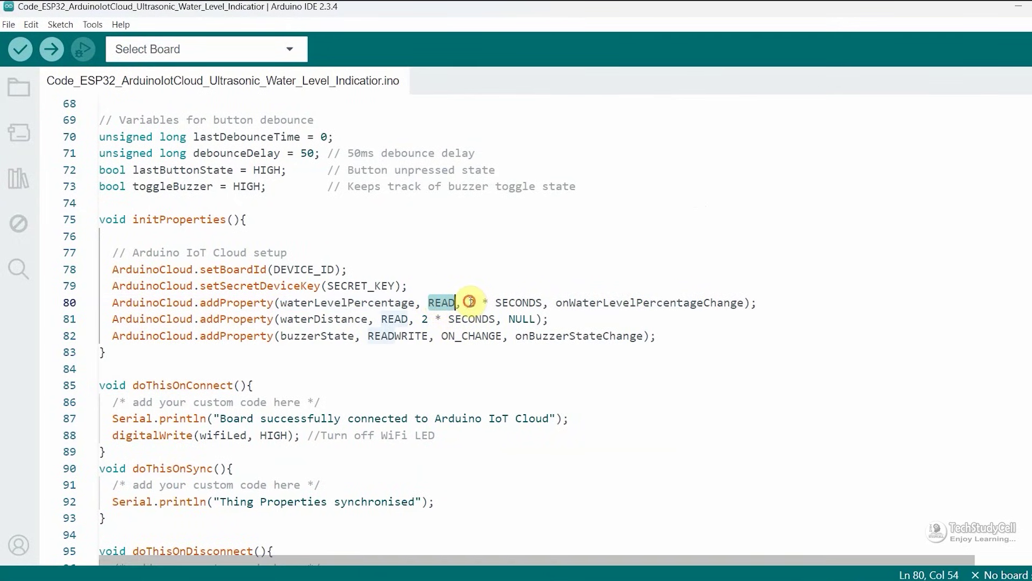
left_click_drag(469, 302, 542, 303)
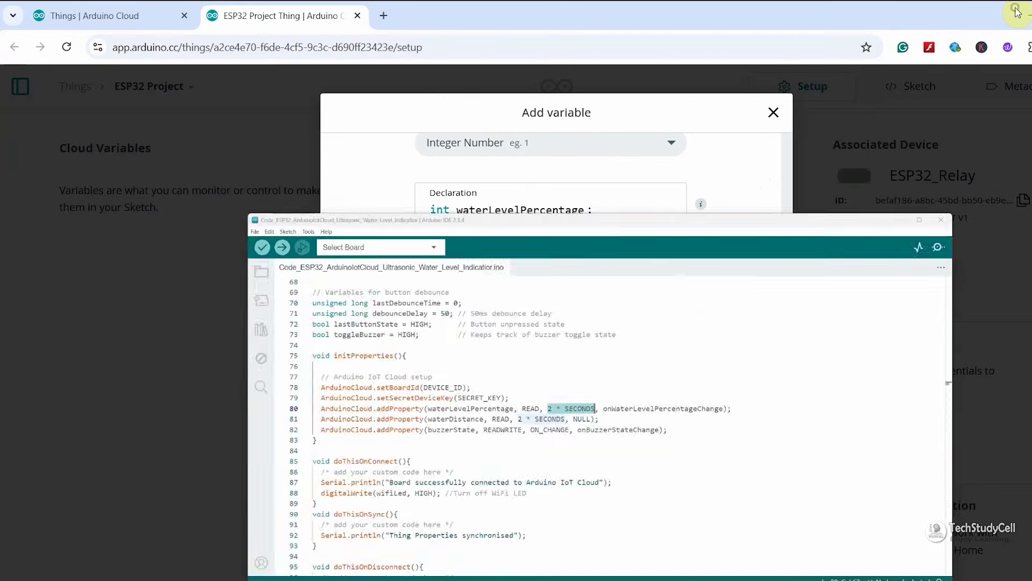
left_click(626, 537)
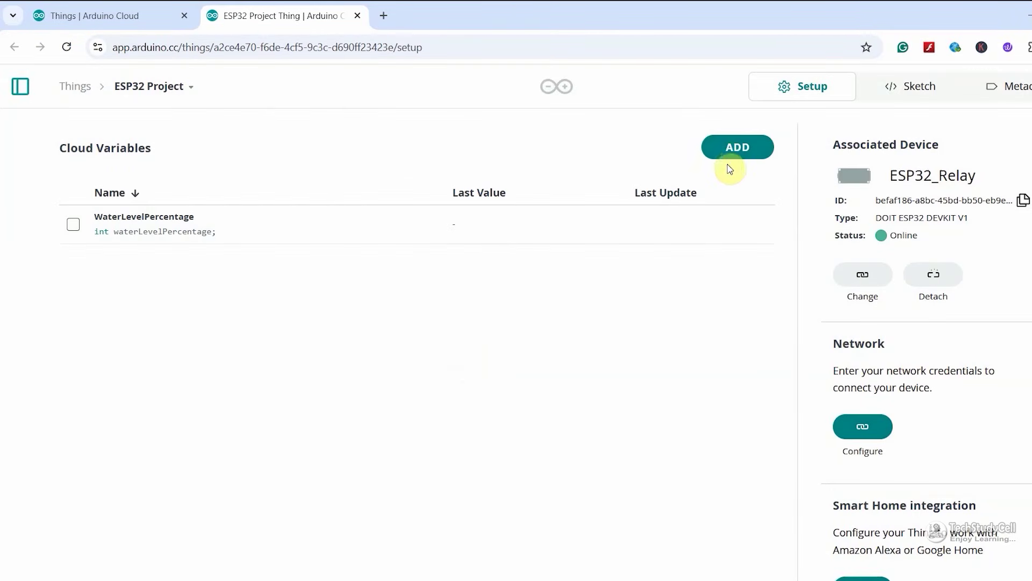
Step: Start a new cloud variable named WaterDistance with type Character String
left_click(728, 155)
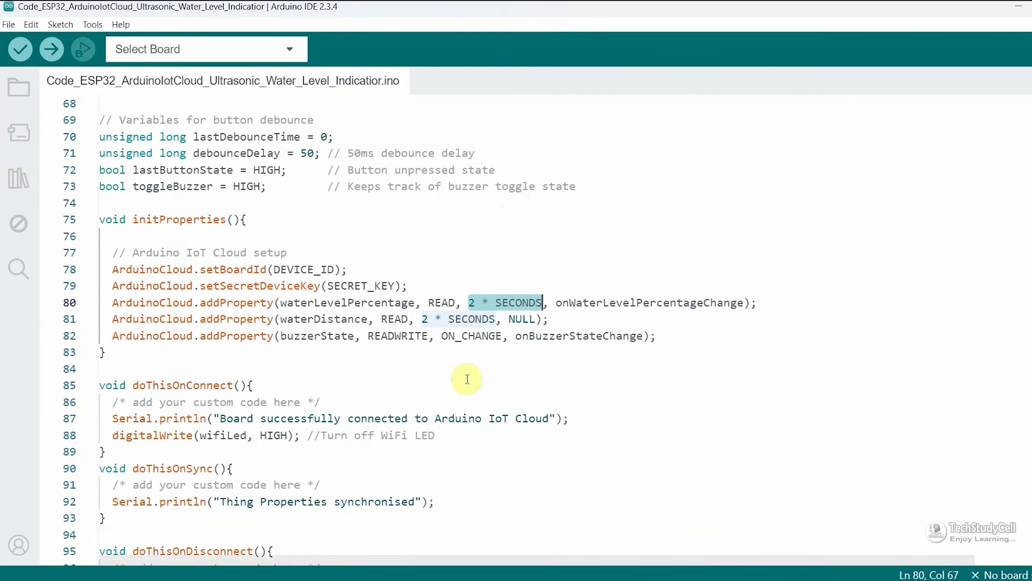
left_click_drag(282, 321, 364, 321)
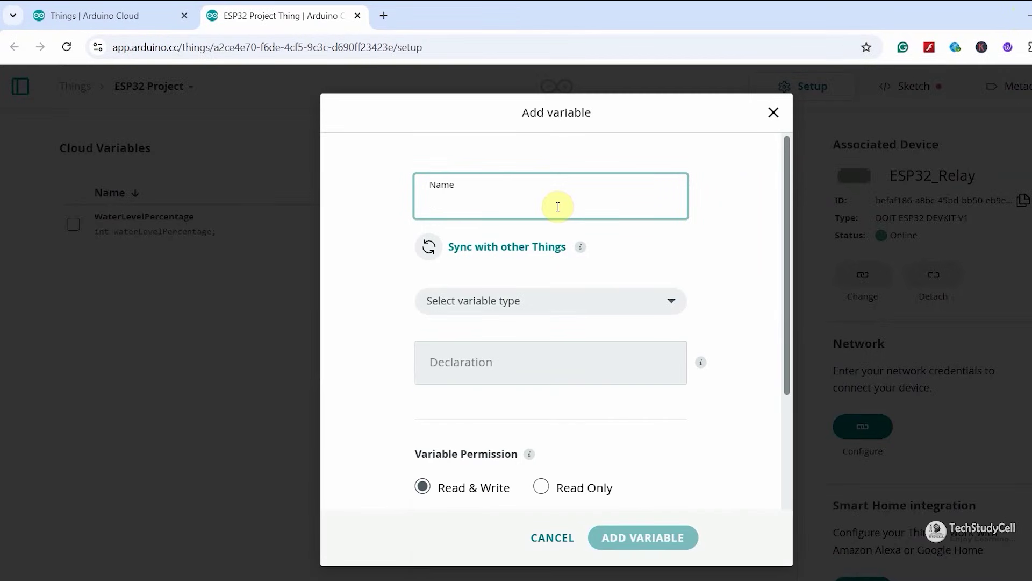
left_click(482, 303)
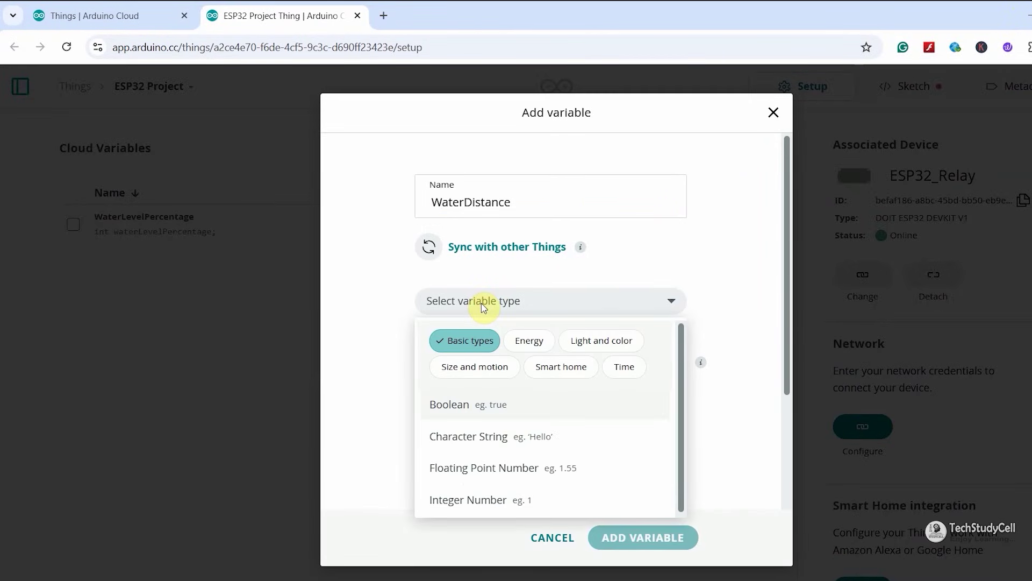
left_click(493, 437)
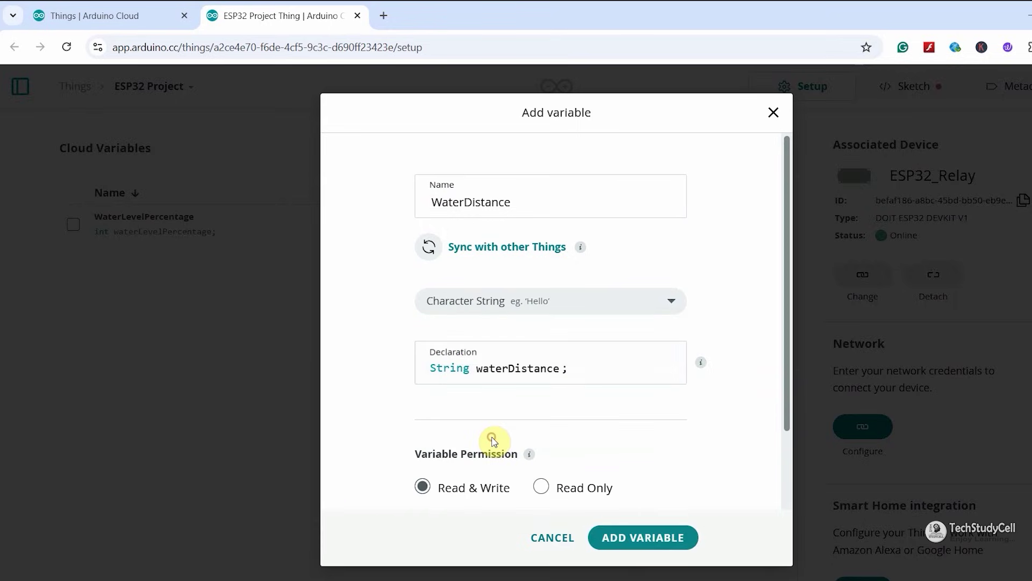
Step: Make WaterDistance read-only with periodic updates every 2 seconds and save it
left_click(541, 489)
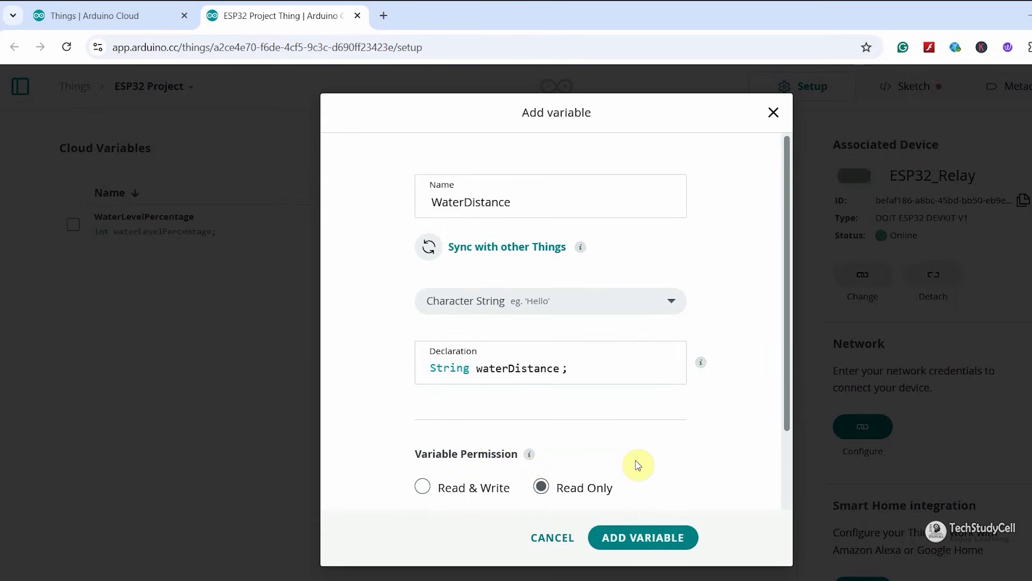
scroll(633, 463, "down", 2)
left_click(530, 478)
scroll(515, 475, "down", 2)
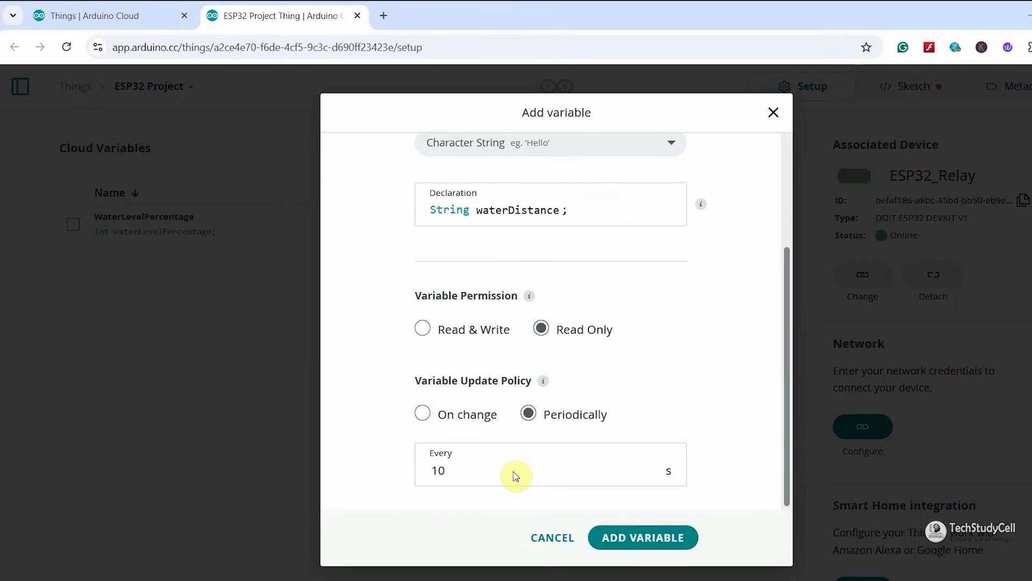
left_click_drag(491, 472, 414, 480)
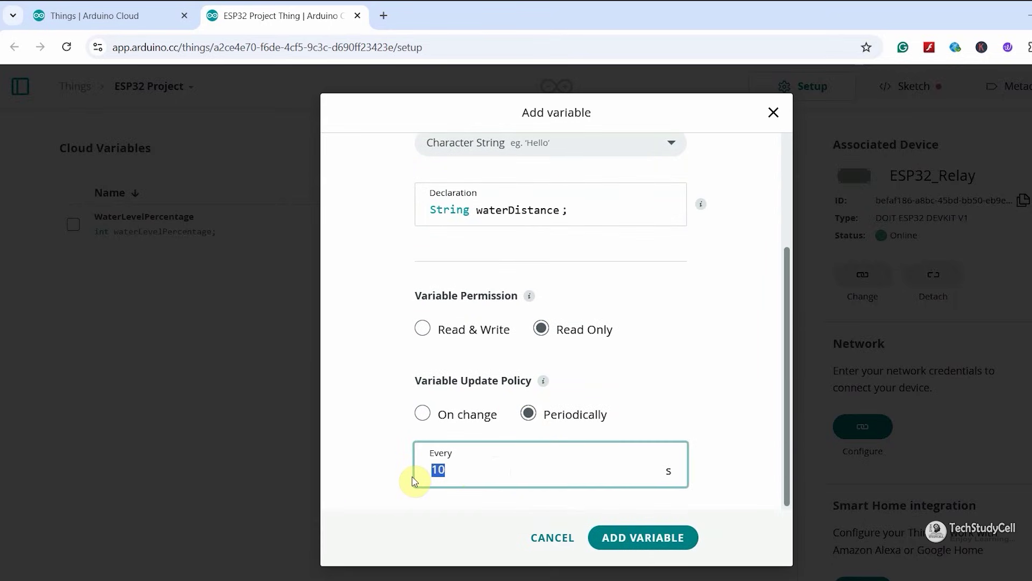
left_click(656, 537)
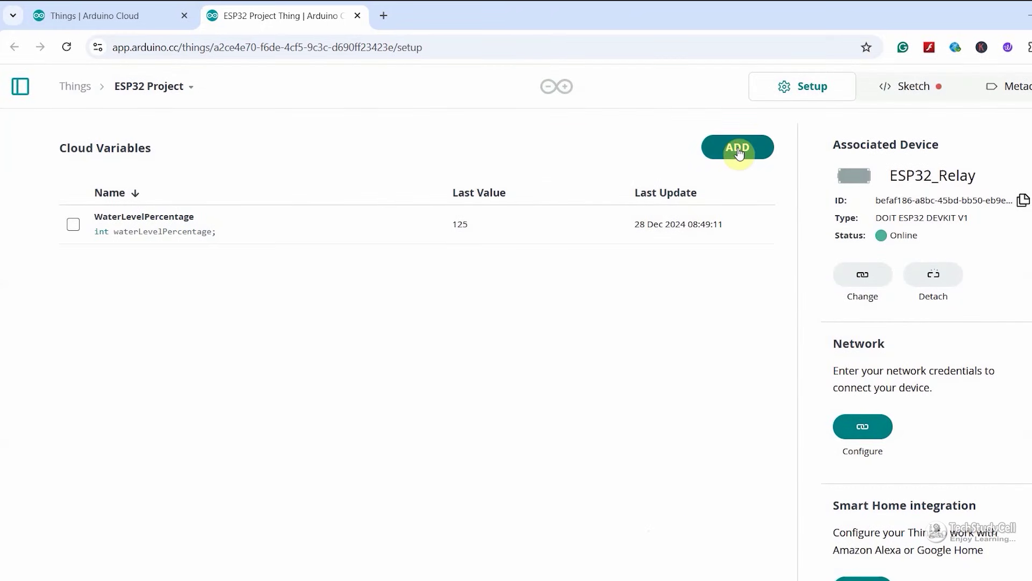
left_click(735, 149)
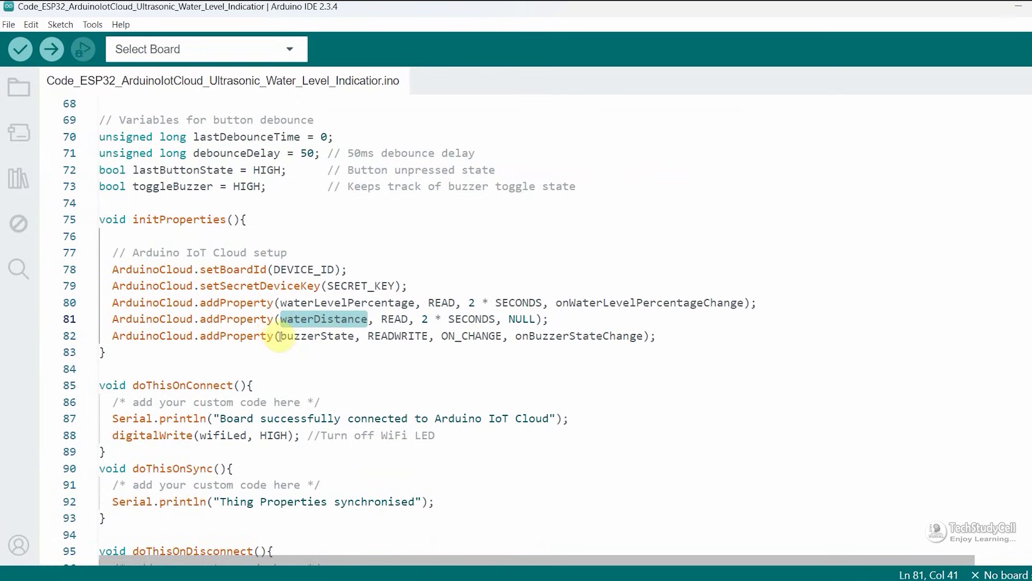
Step: Create a Boolean variable BuzzerState, keeping Read & Write and On change updates
key("Down")
key("Down")
key("Down")
left_click_drag(282, 336, 352, 334)
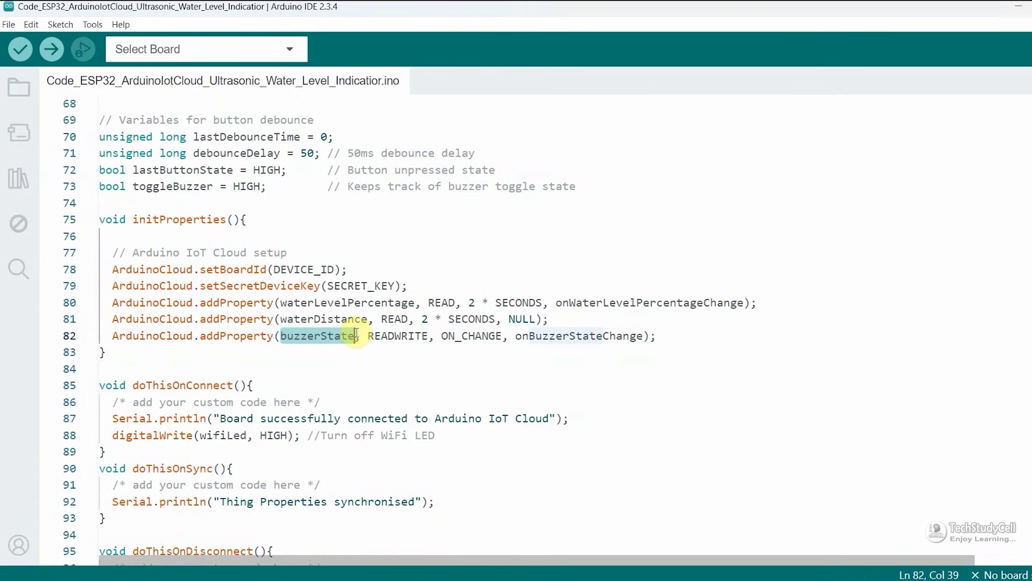
double_click(381, 334)
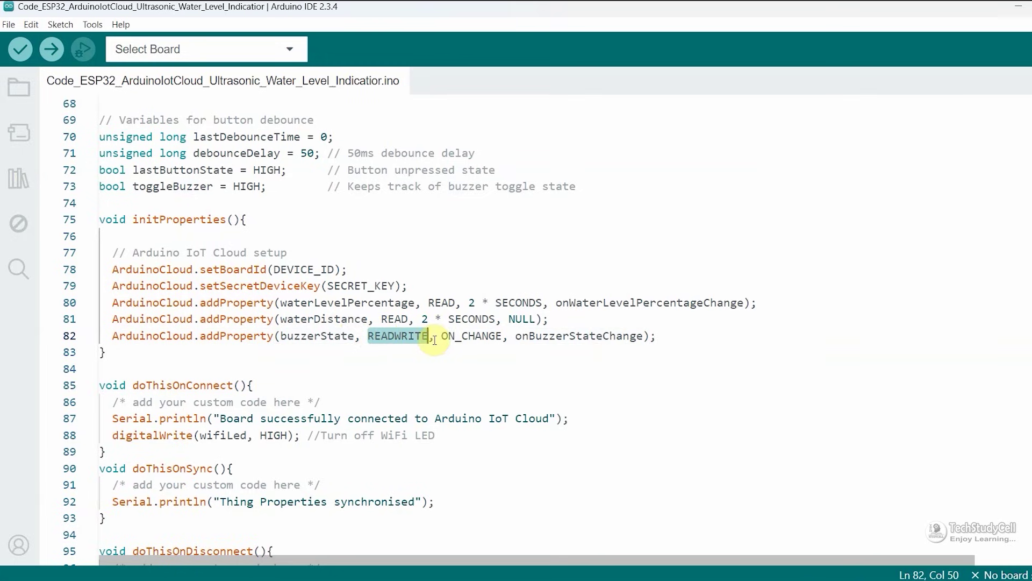
double_click(471, 335)
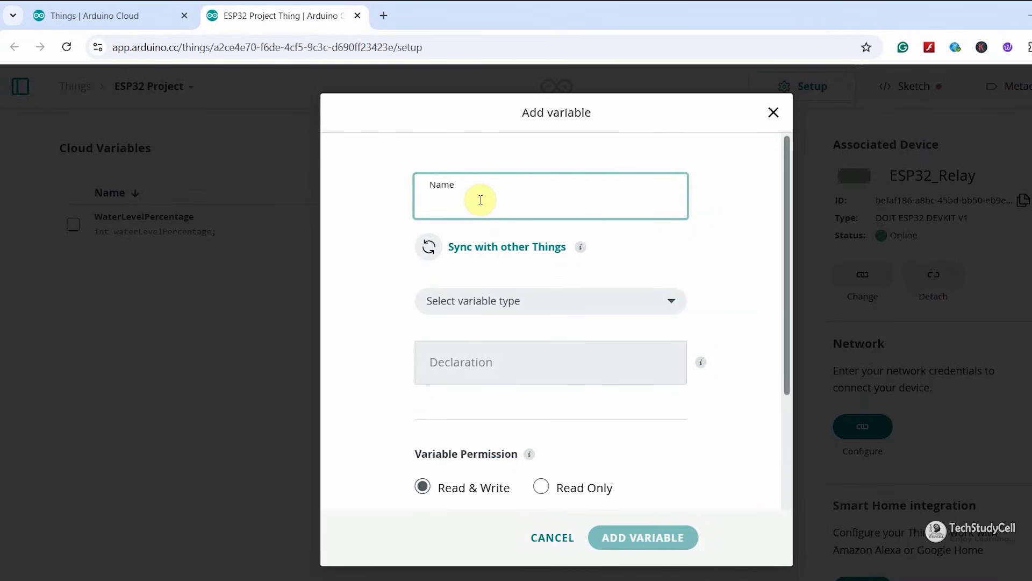
double_click(429, 202)
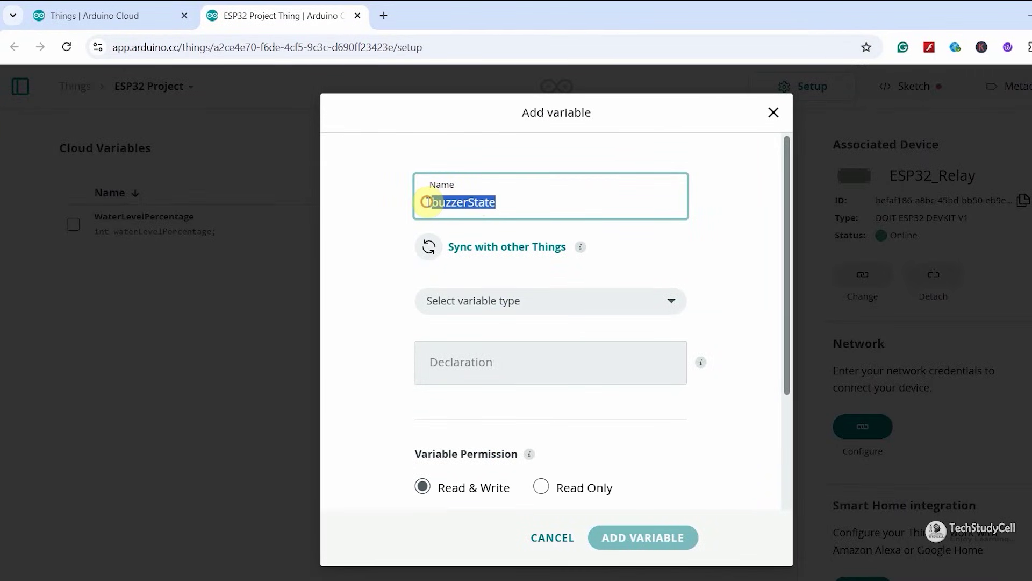
type("BuzzerState")
left_click(511, 300)
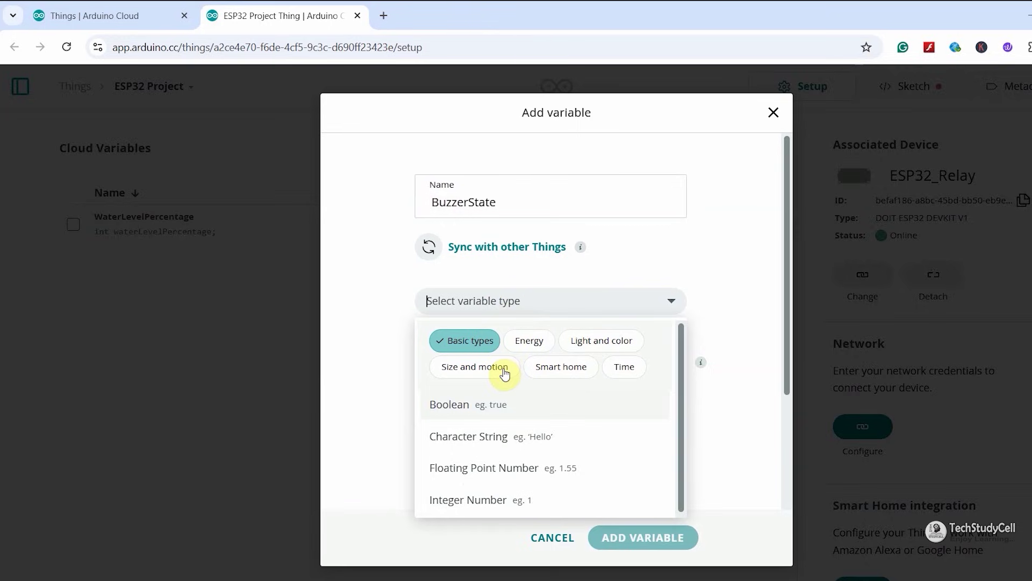
left_click(479, 405)
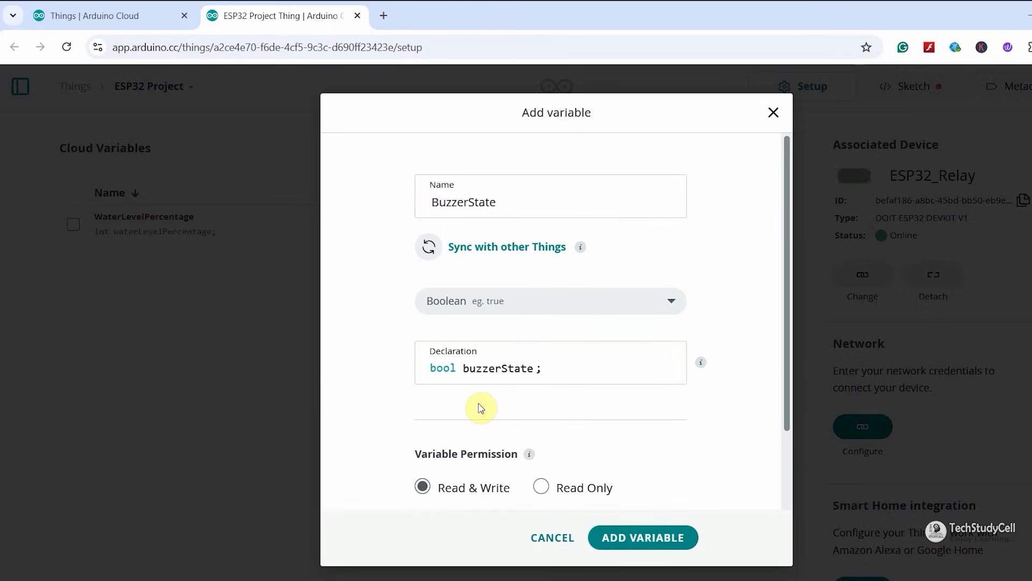
scroll(417, 394, "down", 2)
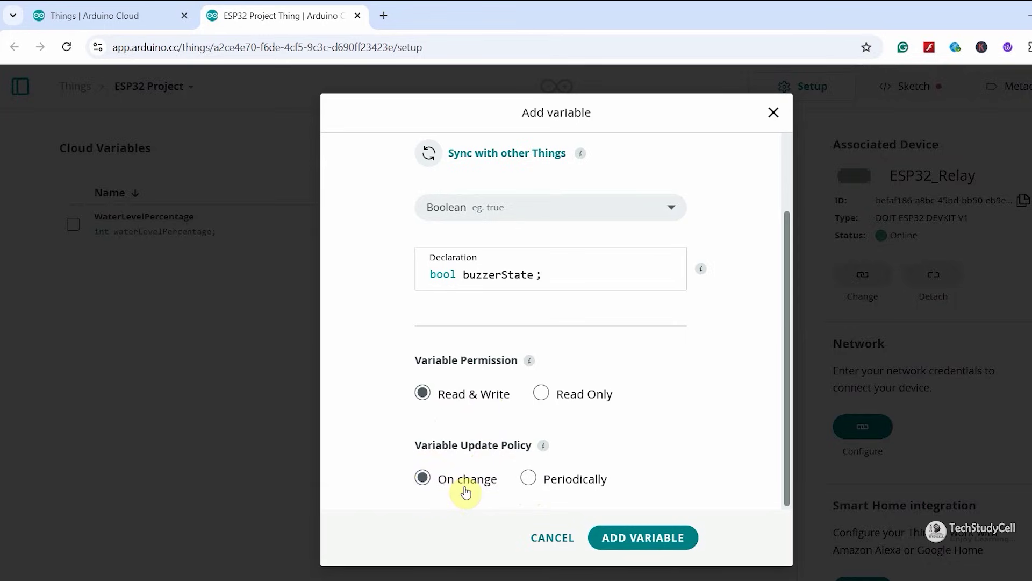
left_click(634, 537)
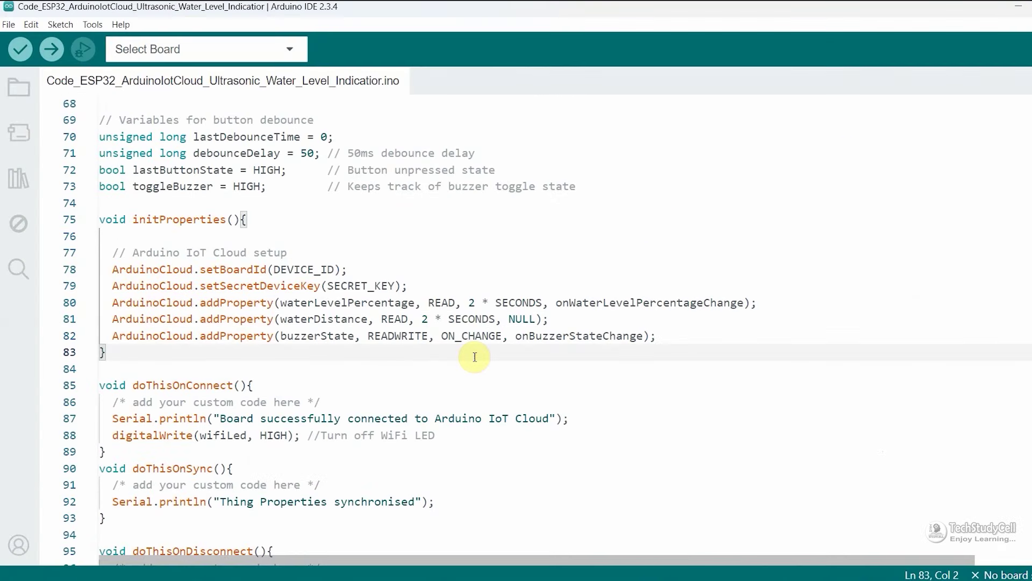
Step: Review the sketch, then pick the unrecognised board entry on COM6 in the board selector
scroll(475, 357, "down", 4)
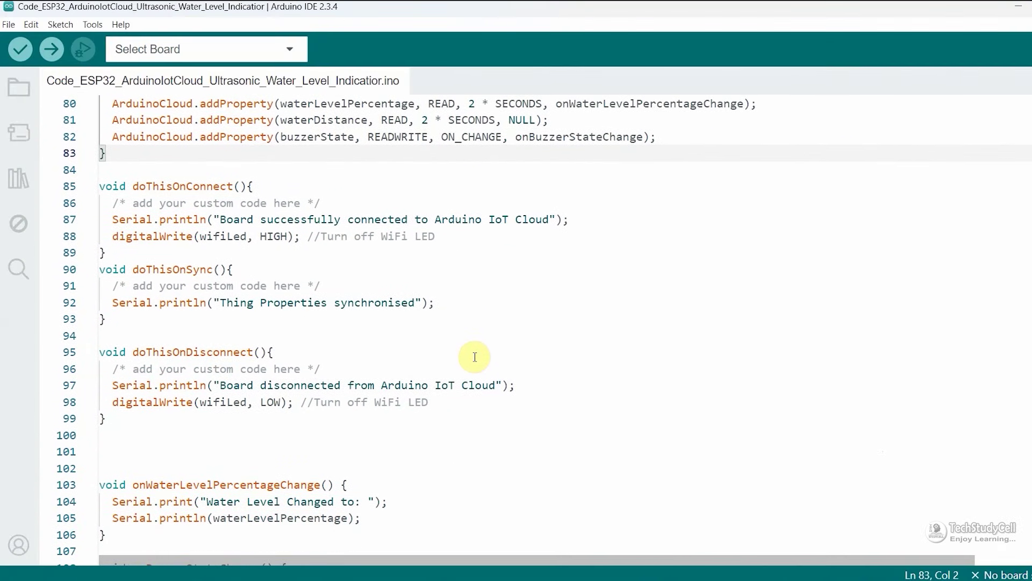
scroll(475, 357, "down", 3)
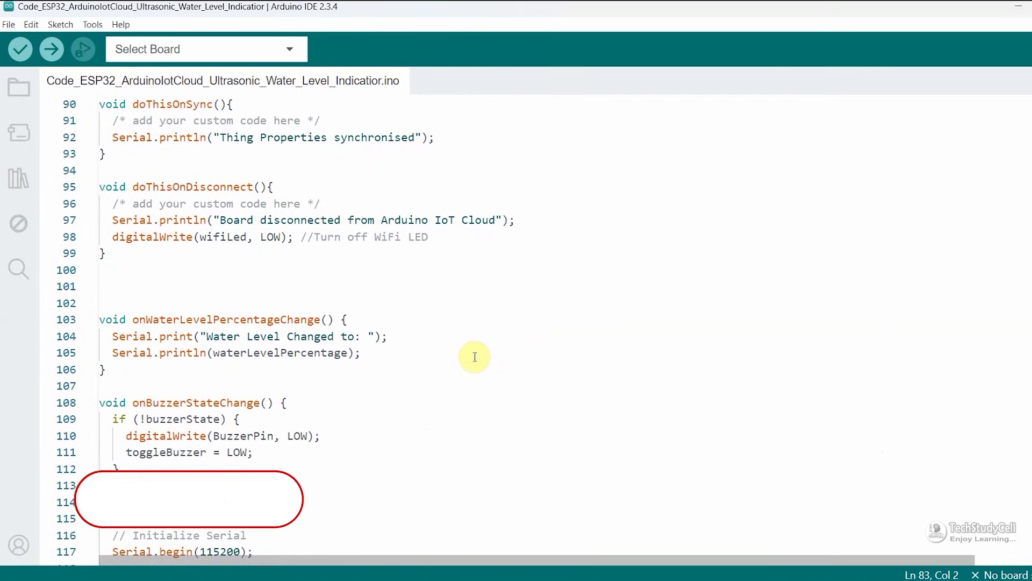
scroll(475, 357, "down", 15)
scroll(445, 385, "up", 3)
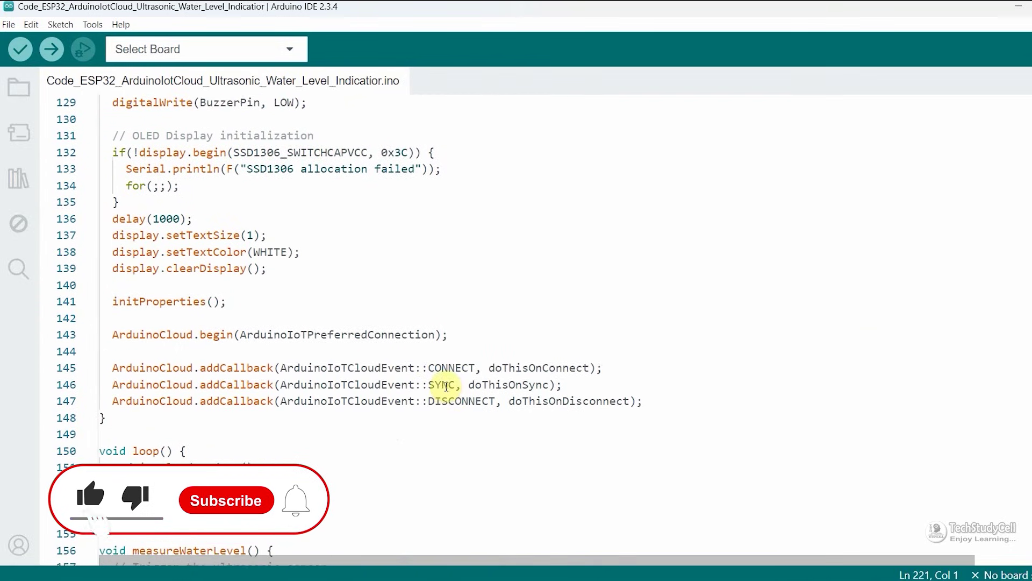
scroll(446, 386, "up", 5)
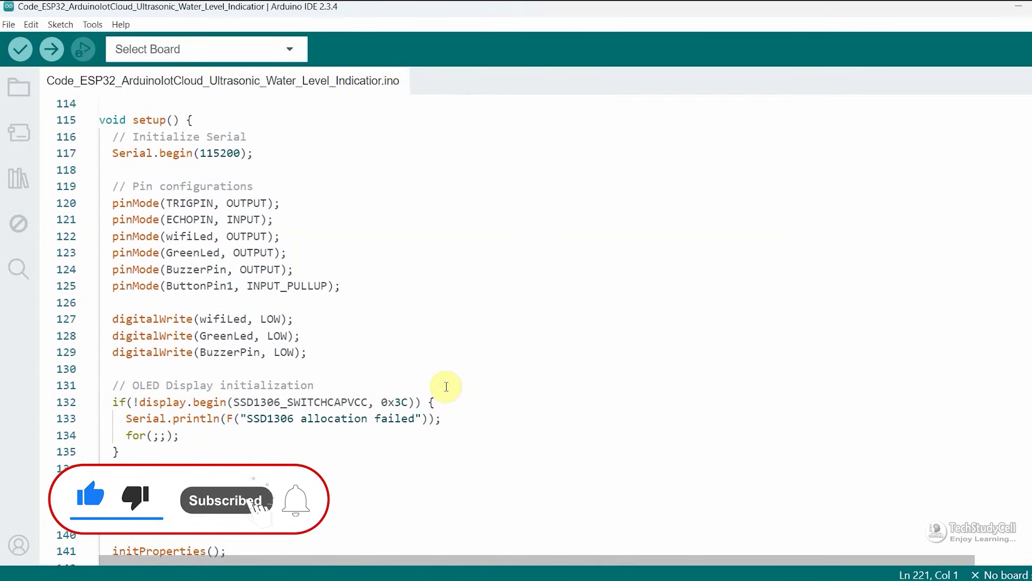
scroll(447, 386, "up", 20)
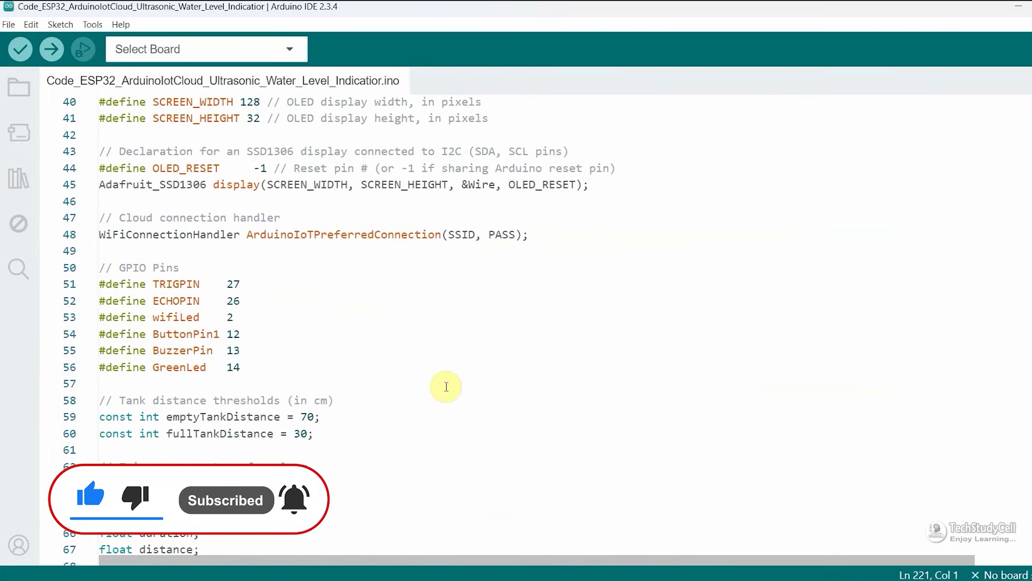
scroll(447, 386, "up", 13)
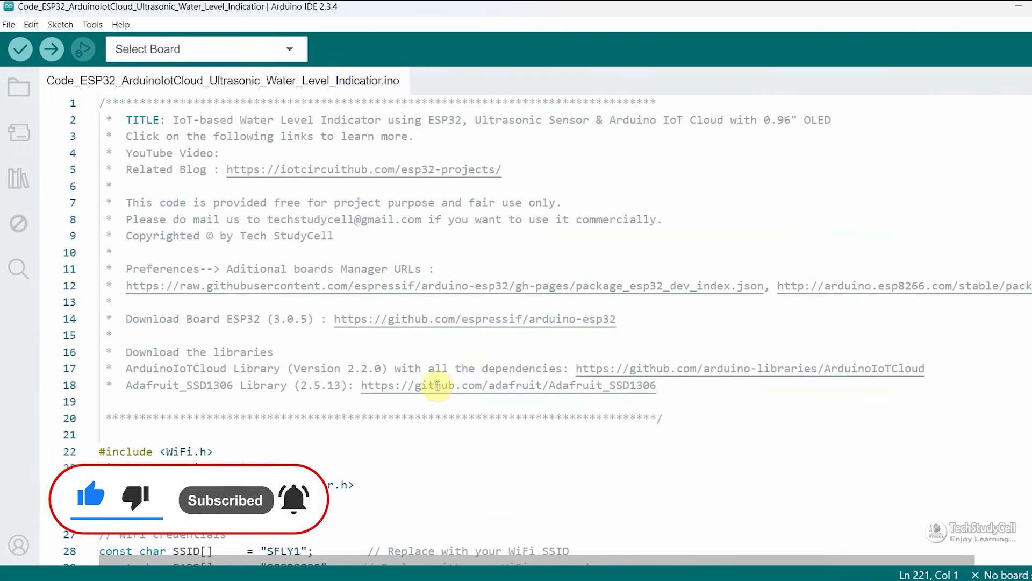
left_click(179, 50)
left_click(182, 87)
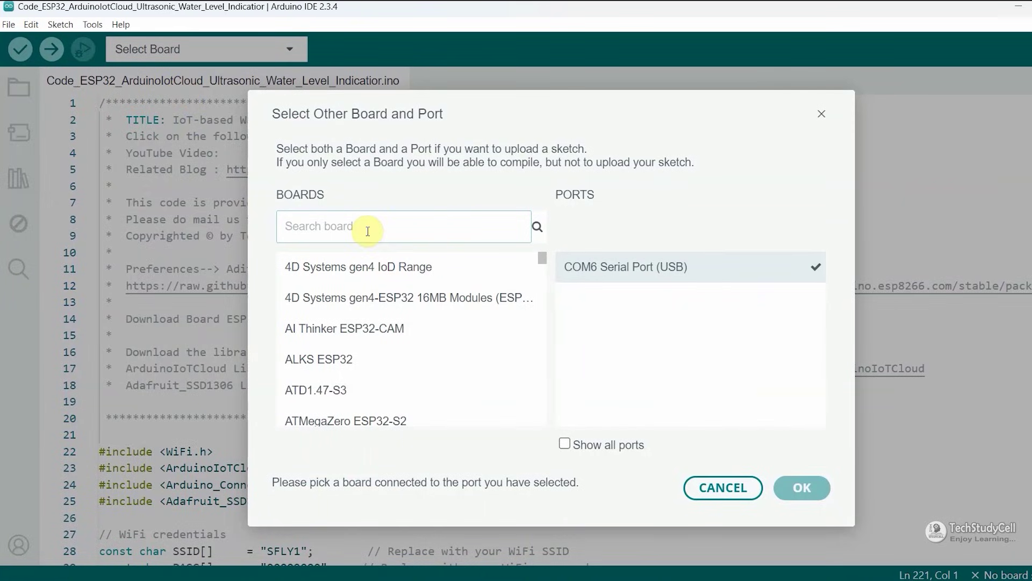
Step: Set the board to DOIT ESP32 DEVKIT V1 on COM6 and upload the sketch
type("doit")
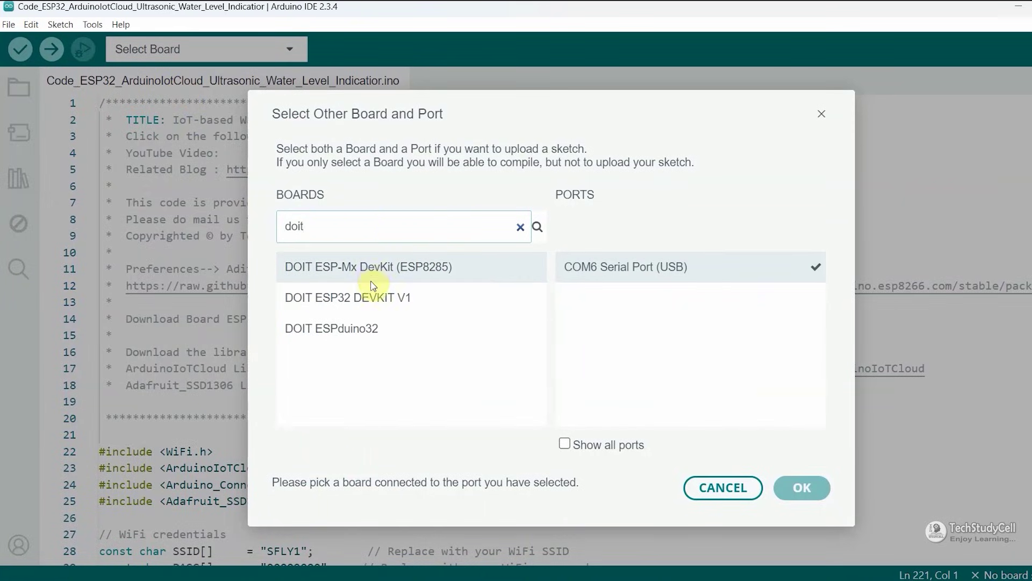
left_click(371, 300)
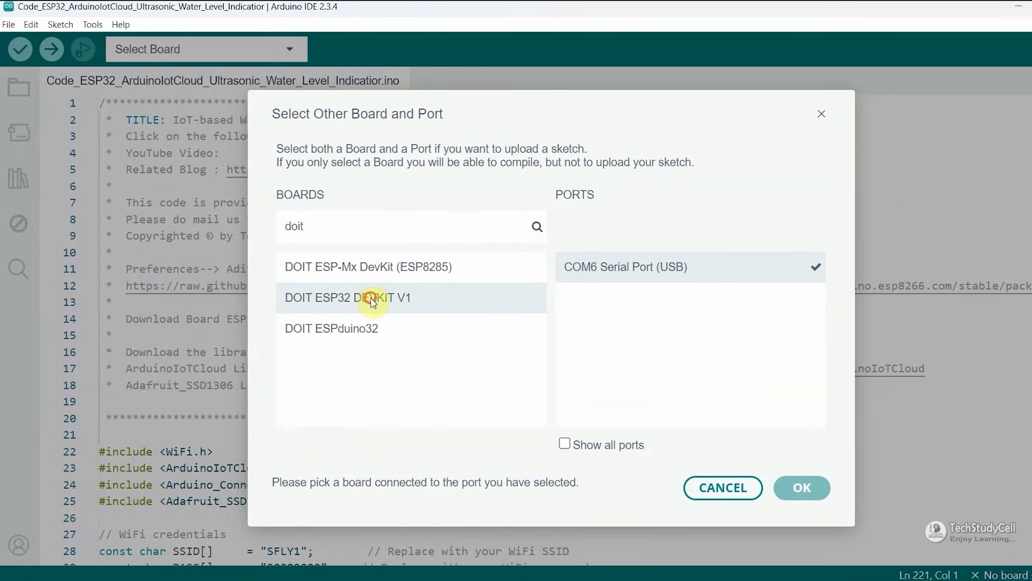
left_click(803, 489)
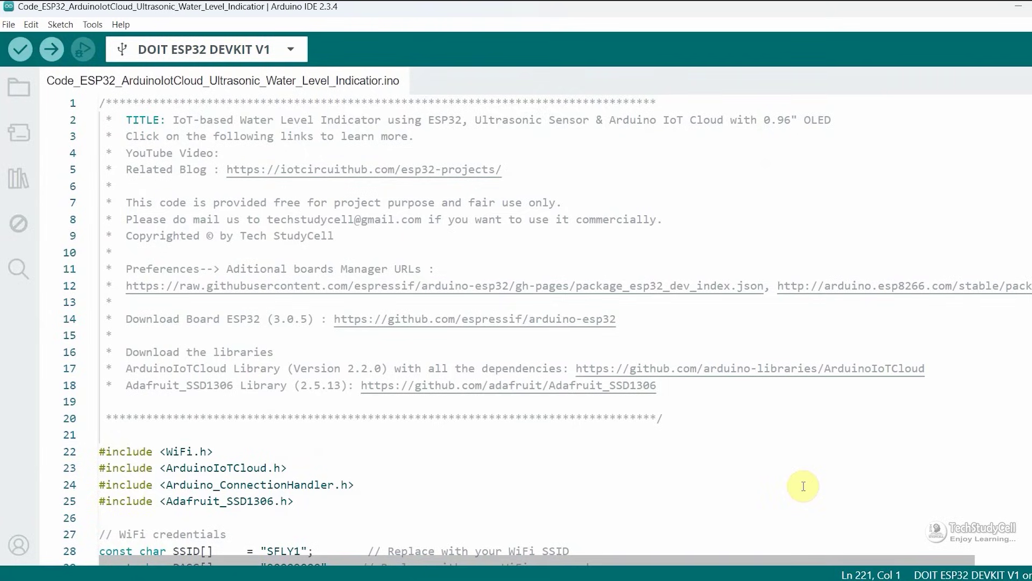
left_click(54, 50)
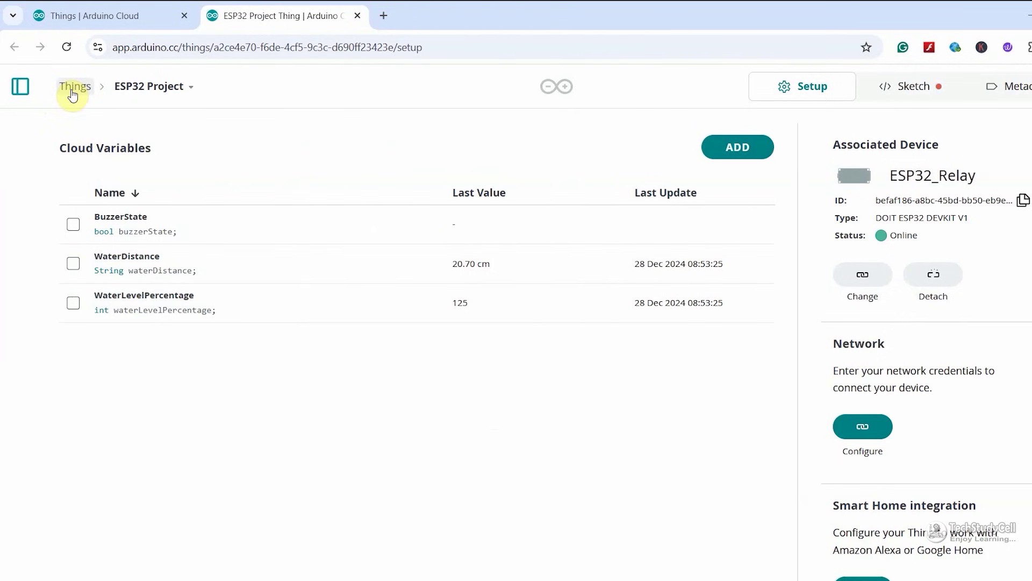
Step: Create a new dashboard with a Gauge widget titled Water Level Percentage
left_click(31, 99)
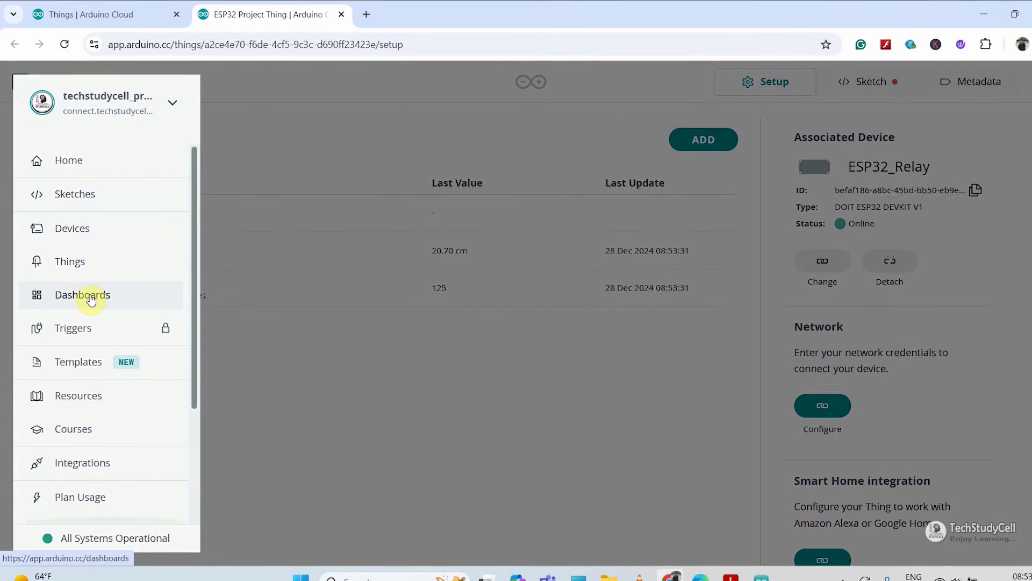
left_click(92, 300)
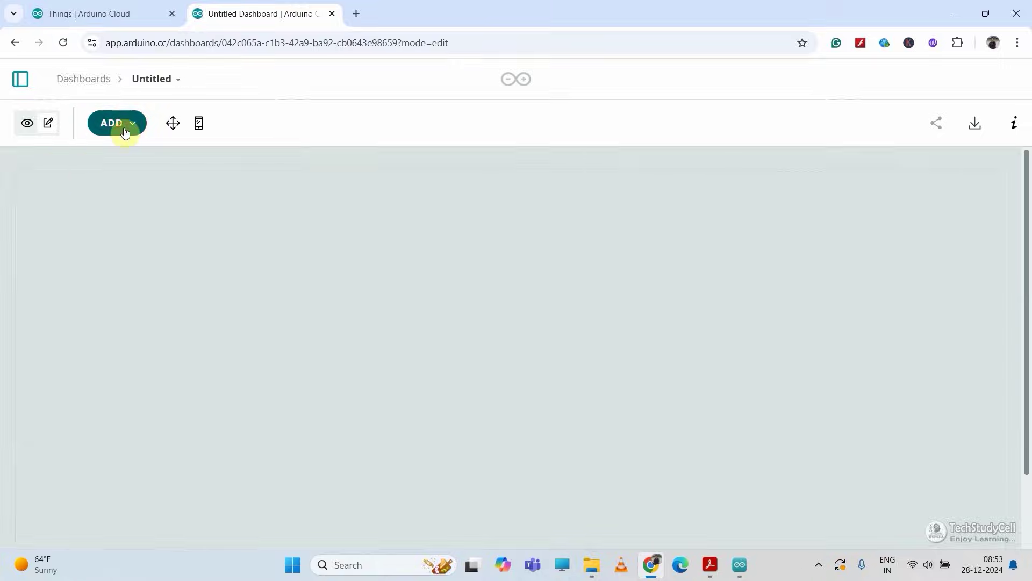
left_click(125, 132)
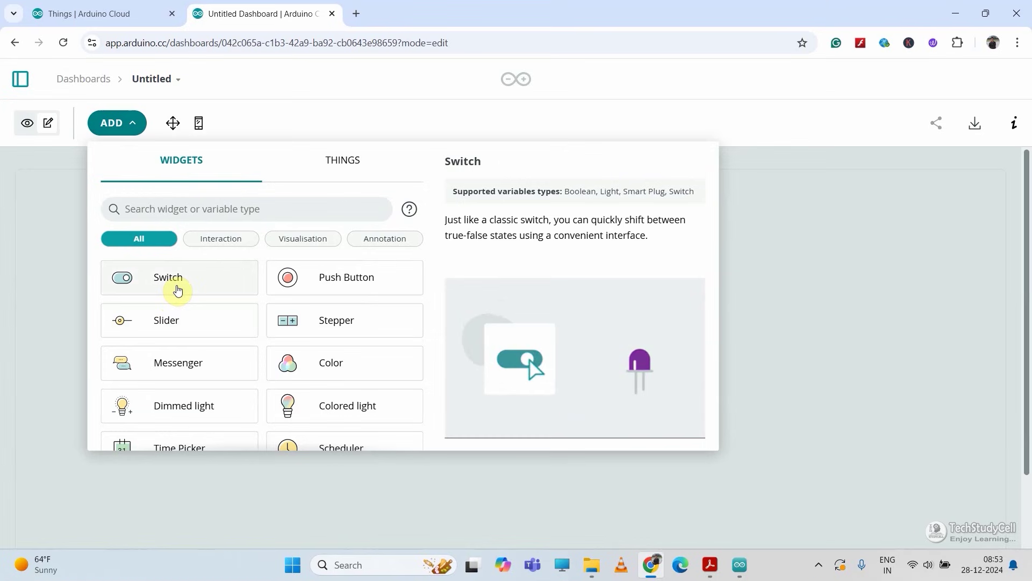
scroll(317, 333, "down", 4)
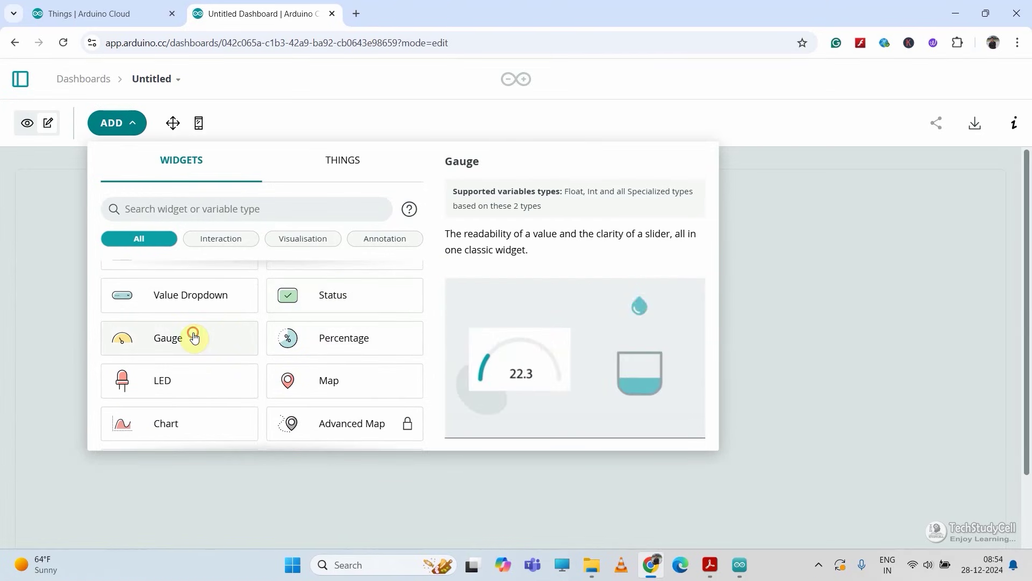
left_click(194, 336)
type("Water Level Percentage")
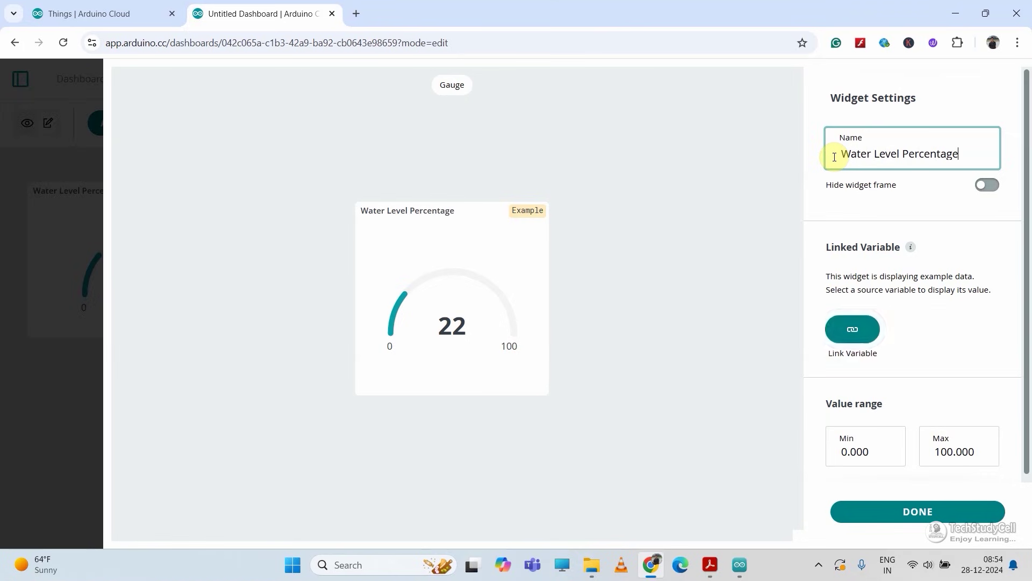
Step: Link the gauge to ESP32 Project's WaterLevelPercentage variable with range 0–100
left_click(853, 329)
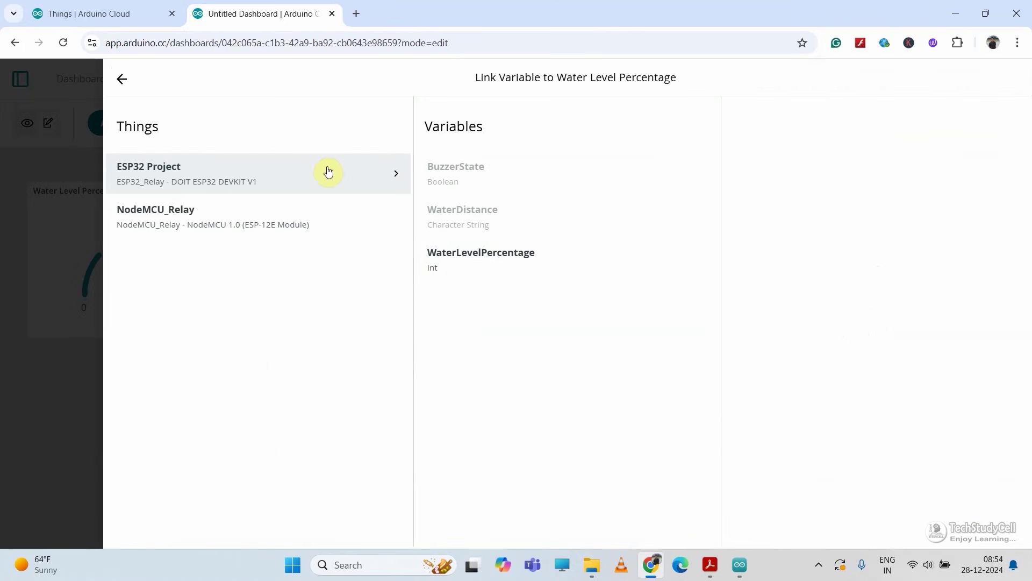
left_click(472, 266)
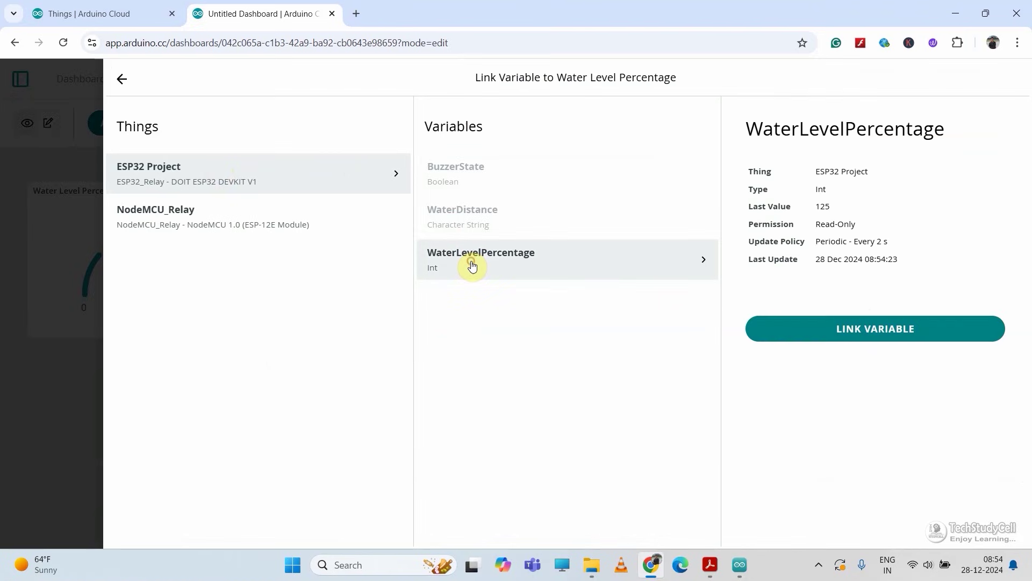
left_click(843, 329)
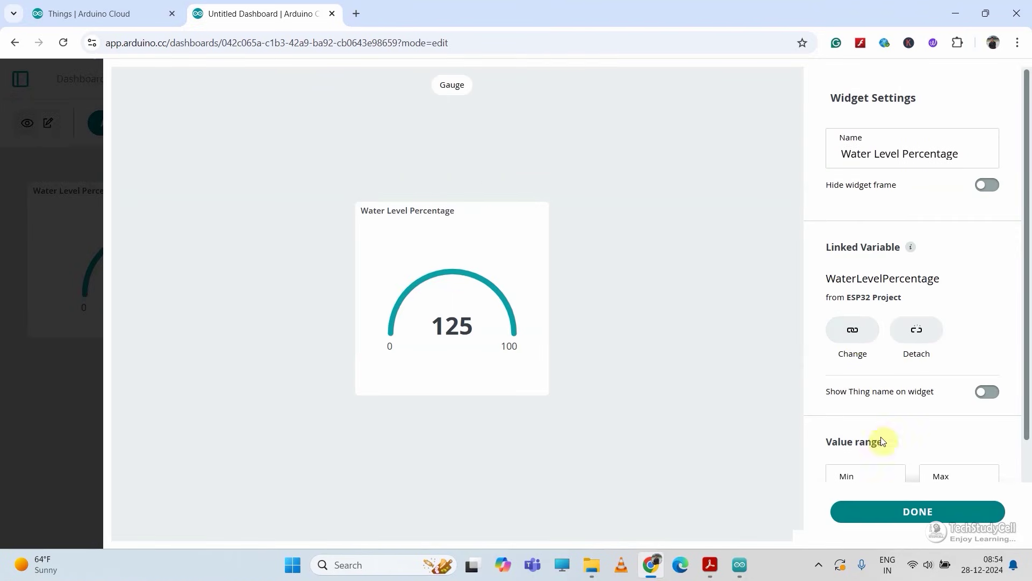
scroll(886, 456, "down", 1)
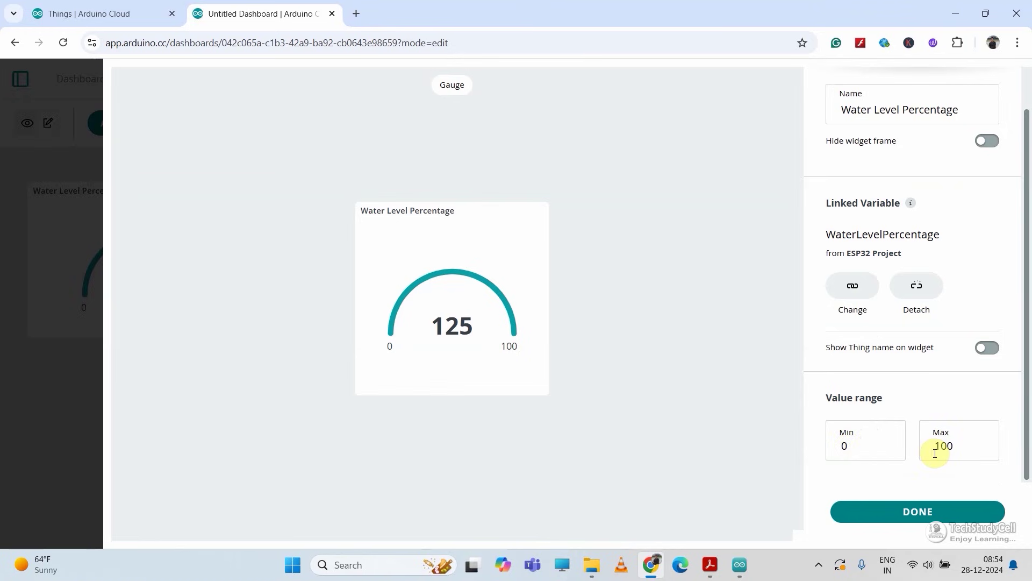
left_click(924, 511)
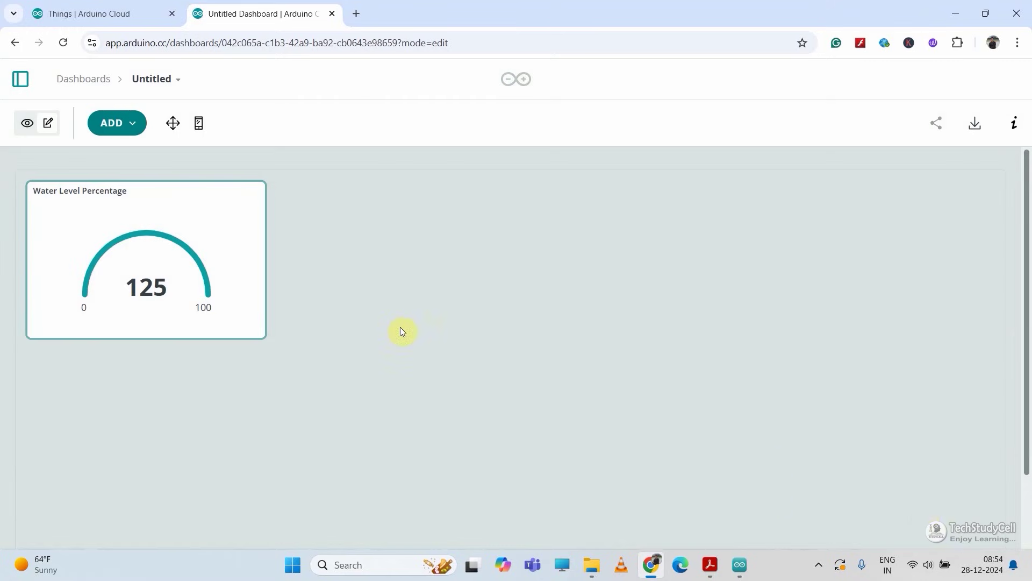
Step: Add a Value widget titled Water Distance, linked to the WaterDistance variable
left_click(113, 124)
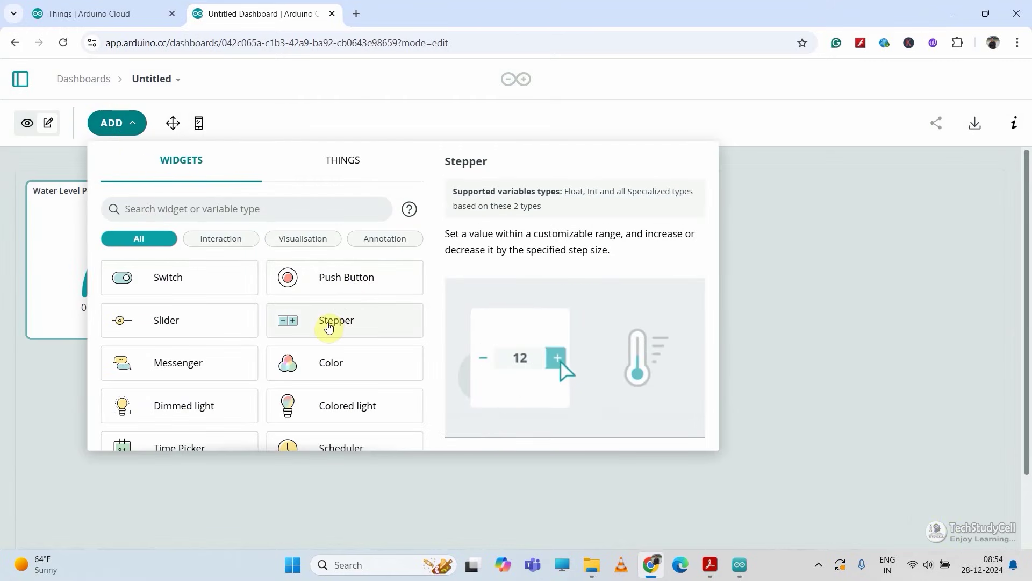
scroll(213, 369, "down", 2)
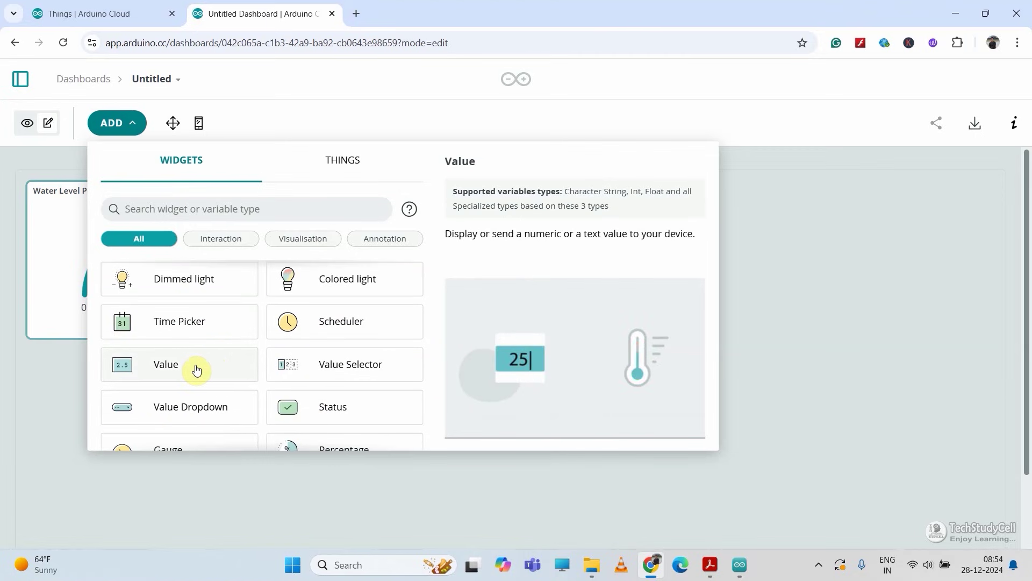
left_click(191, 369)
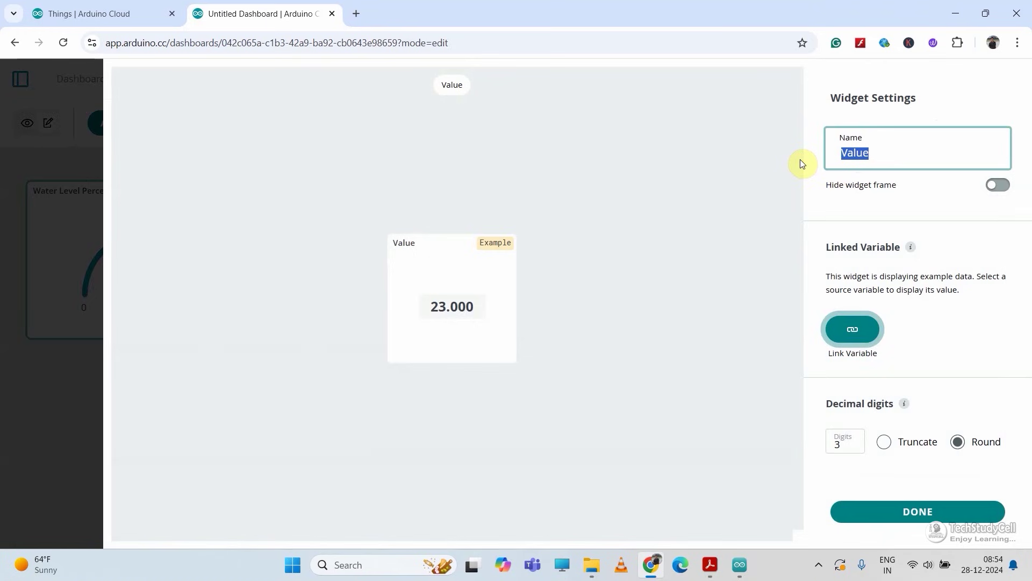
type("Wa")
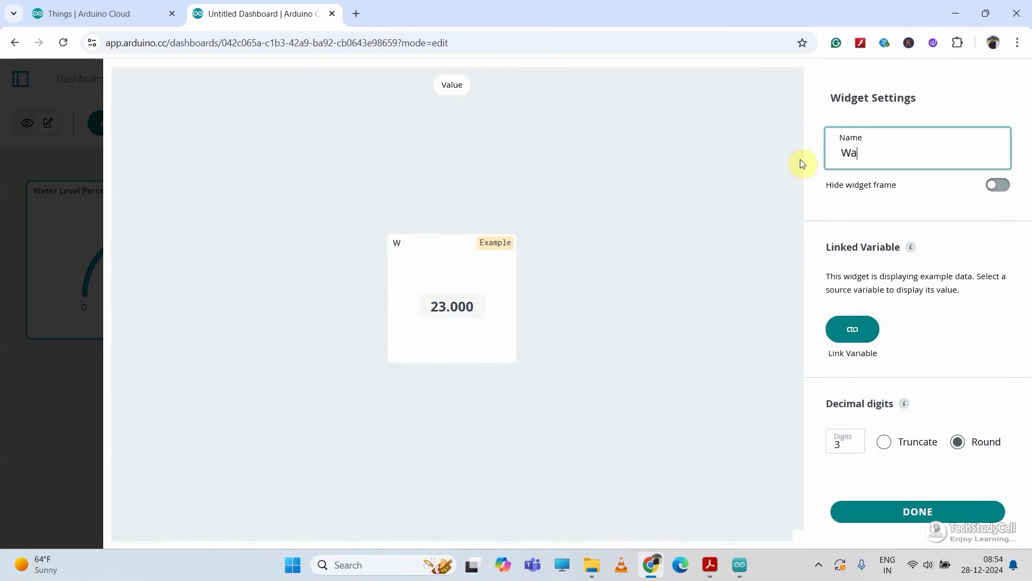
type("ter")
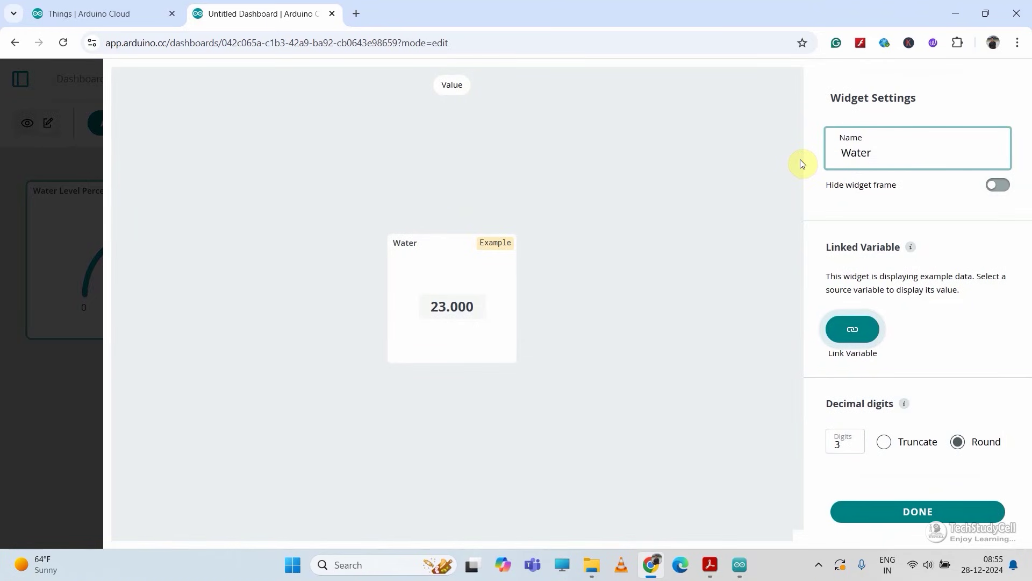
type(" Distan")
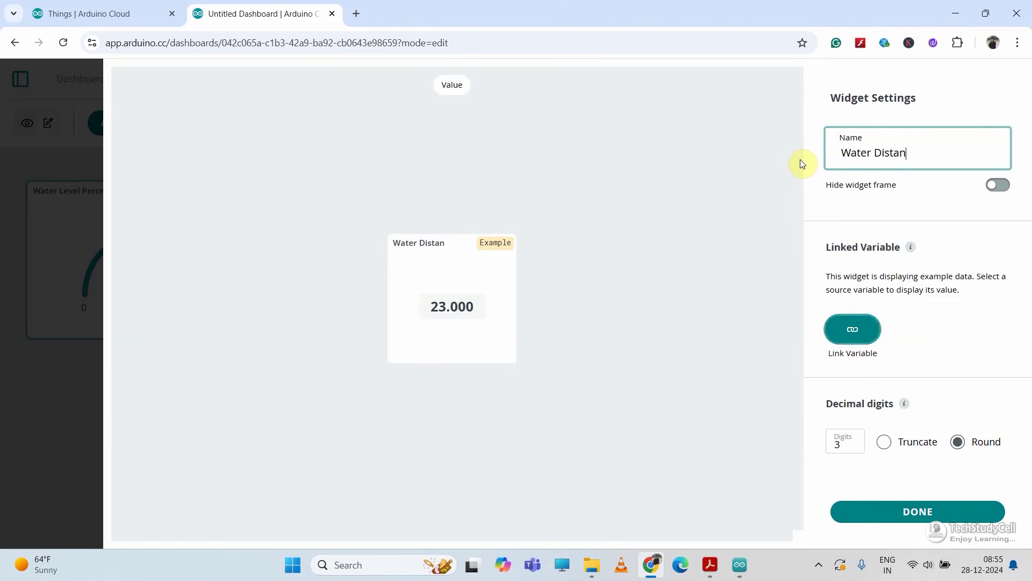
type("ce")
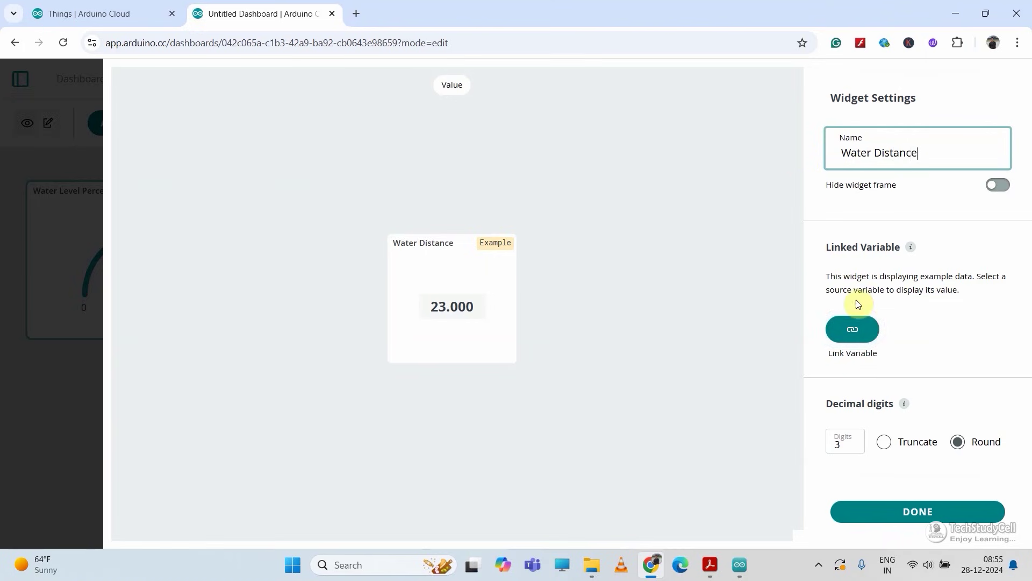
left_click(858, 328)
left_click(516, 228)
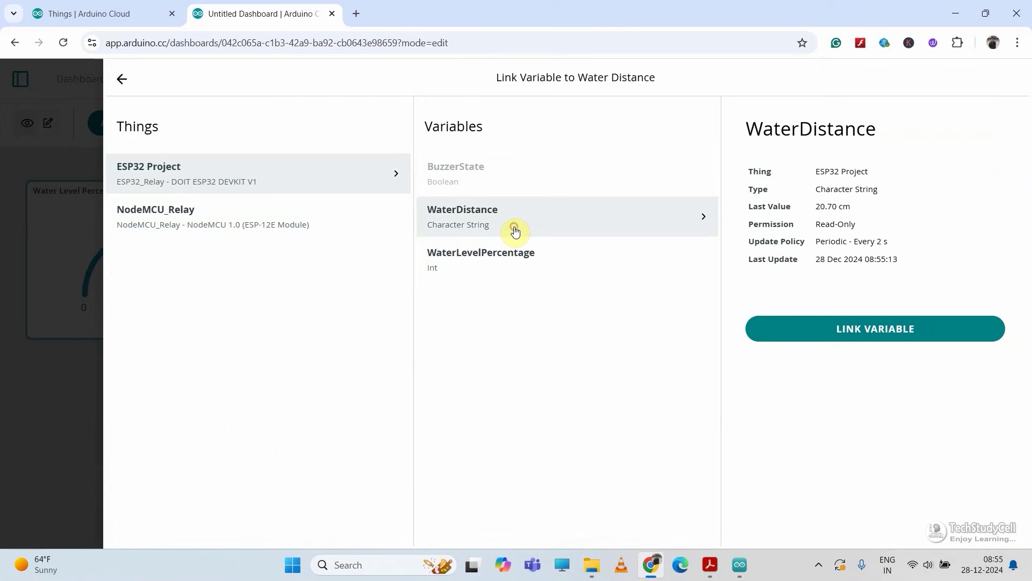
left_click(818, 334)
left_click(906, 513)
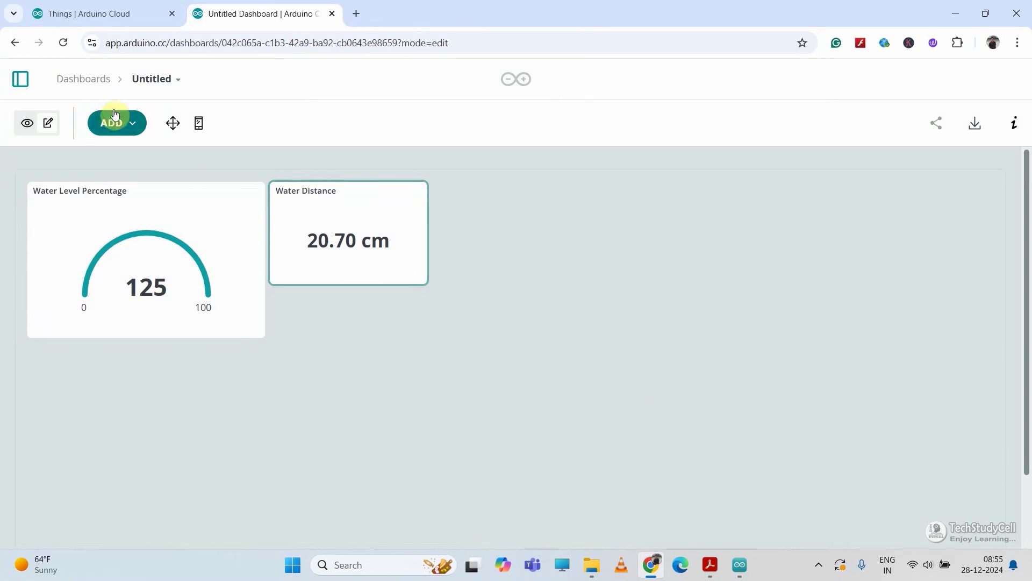
left_click(129, 128)
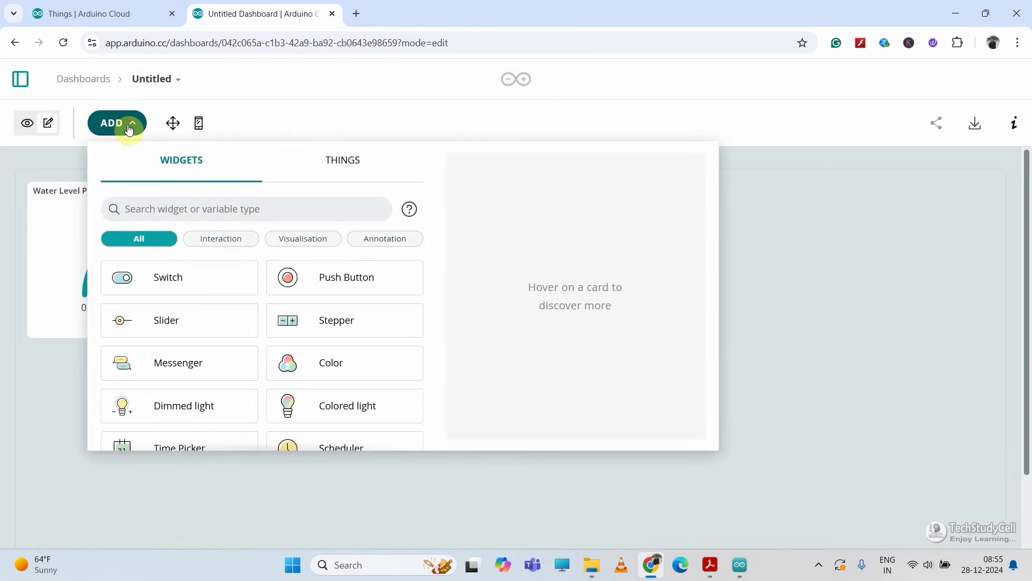
Step: Add a Push Button widget titled Reset Buzzer, linked to ESP32 Project's BuzzerState
mouse_move(325, 293)
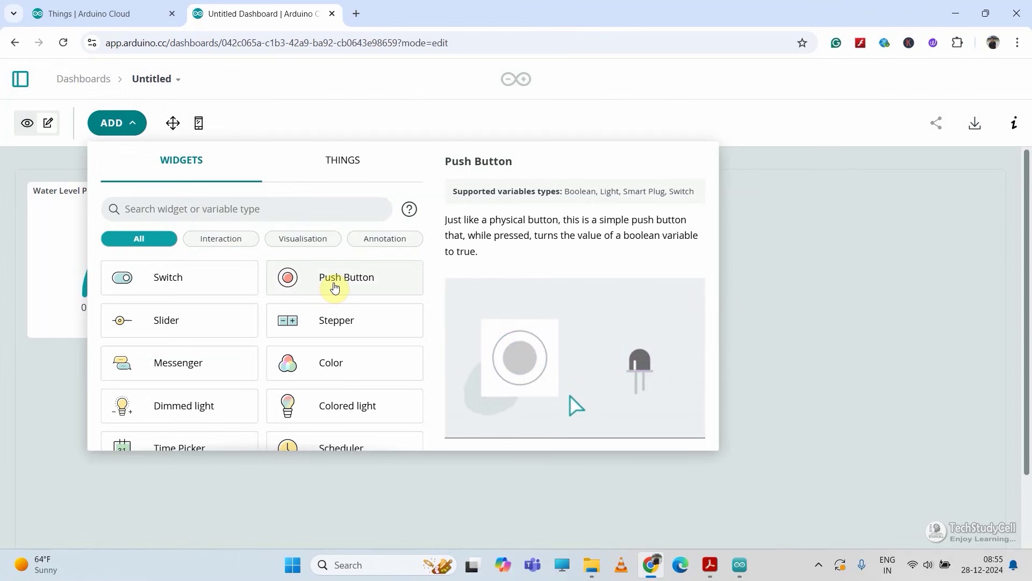
left_click(334, 288)
triple_click(903, 157)
type("R")
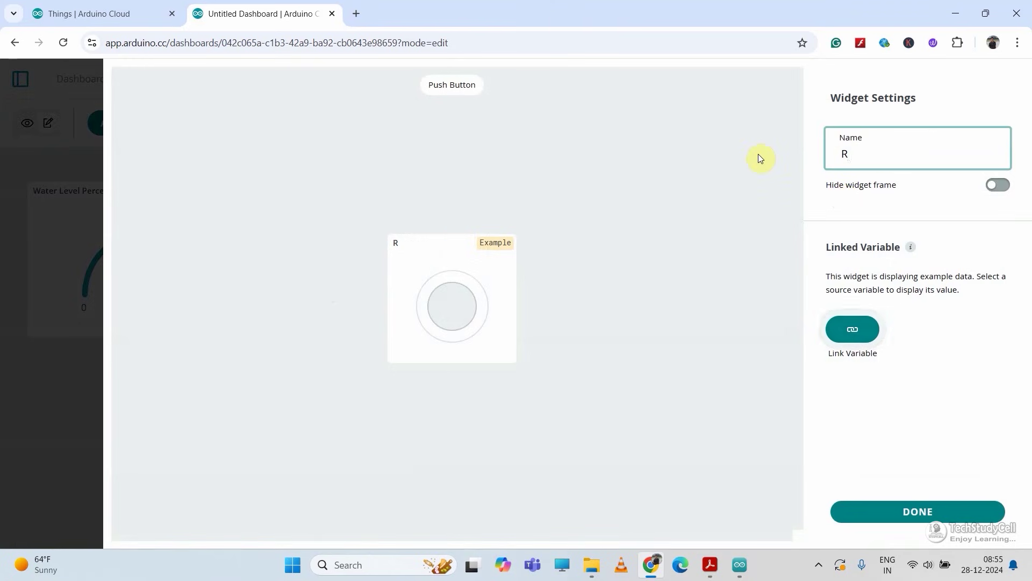
type("eset Buzzer")
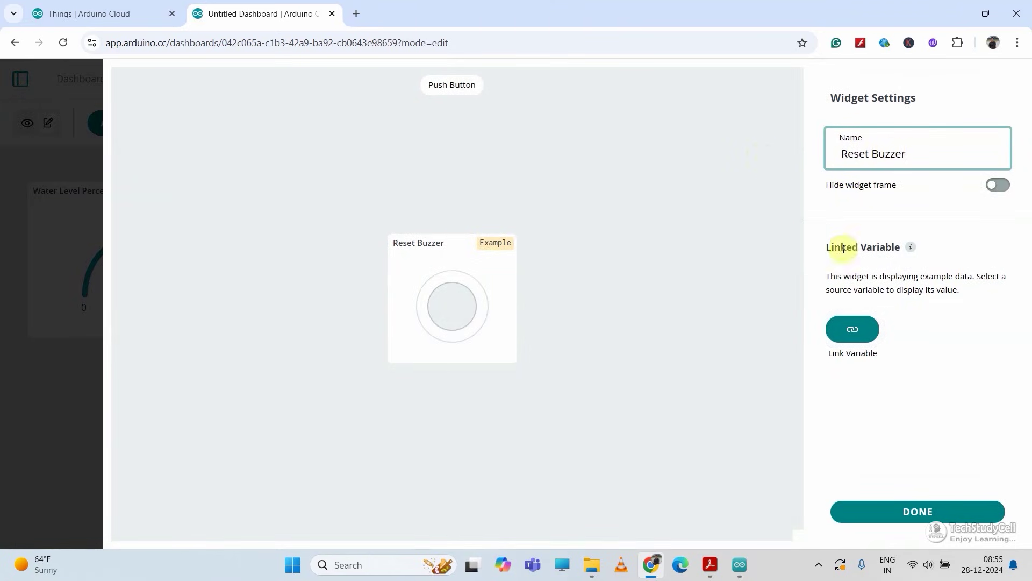
left_click(852, 329)
left_click(483, 191)
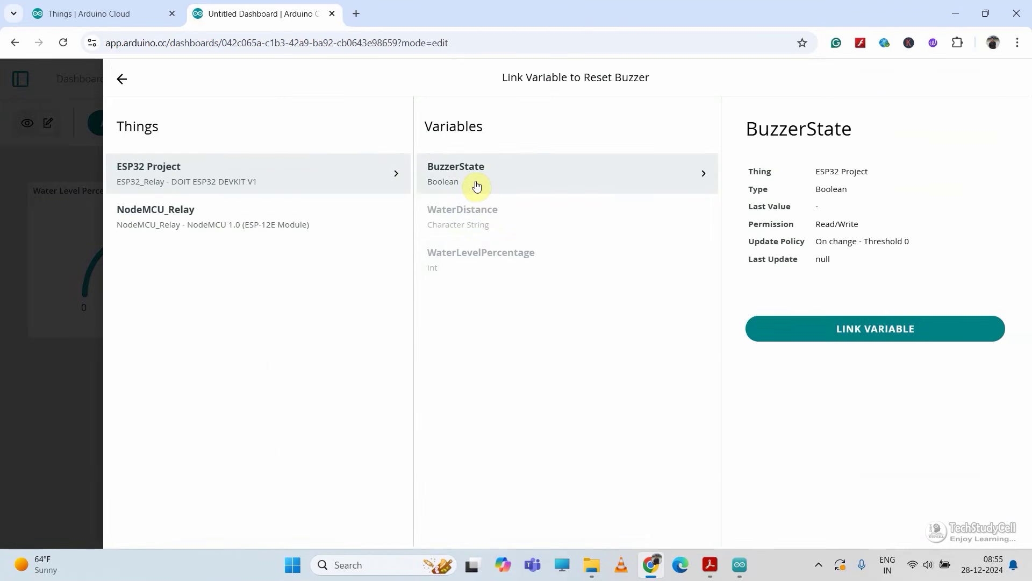
left_click(855, 328)
left_click(917, 511)
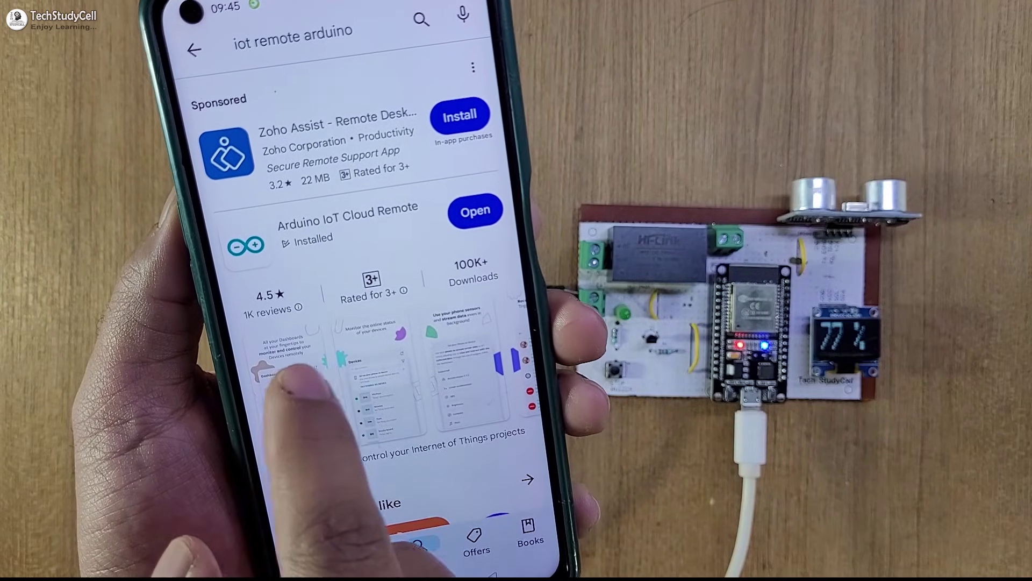
Step: Launch Arduino IoT Cloud Remote from the Play Store and open the ESP32 Project dashboard
left_click(479, 224)
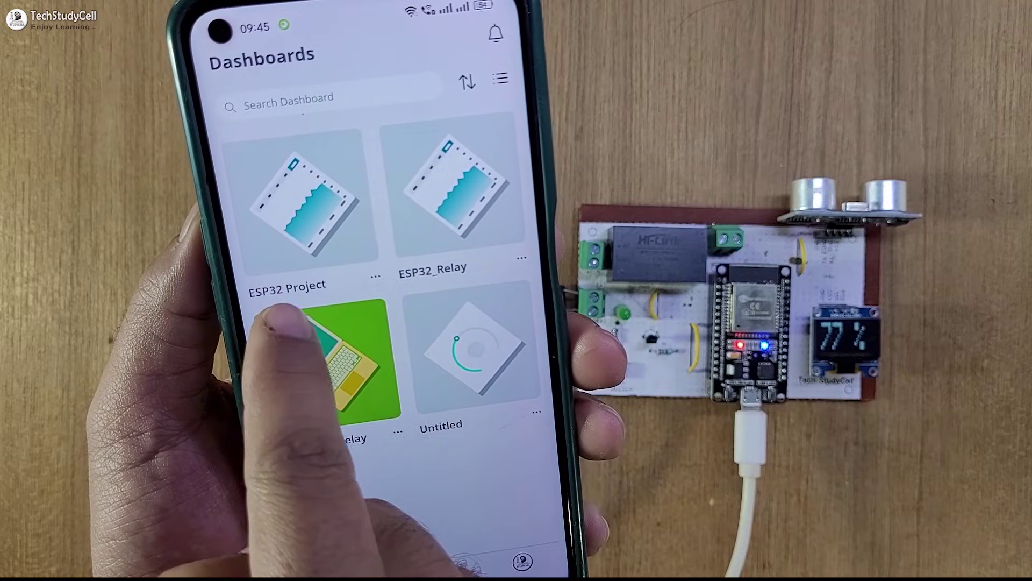
left_click(317, 215)
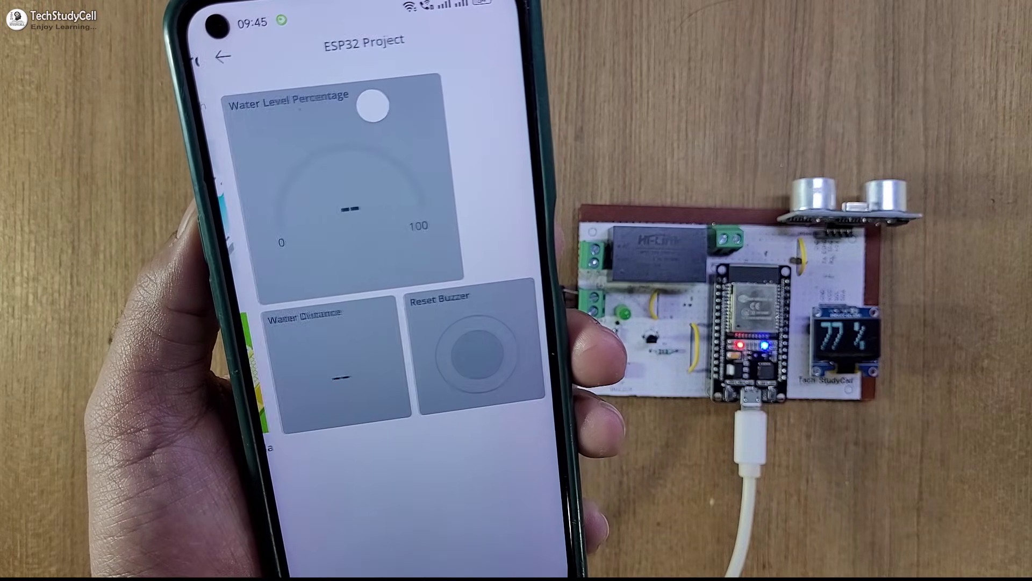